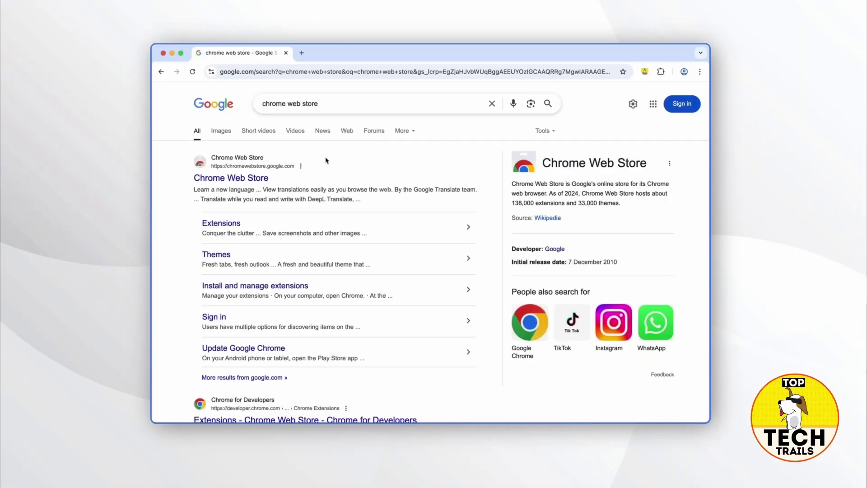
Search the Chrome Web Store for 'ublock' and look over the uBlock Origin Lite store page
left_click(256, 179)
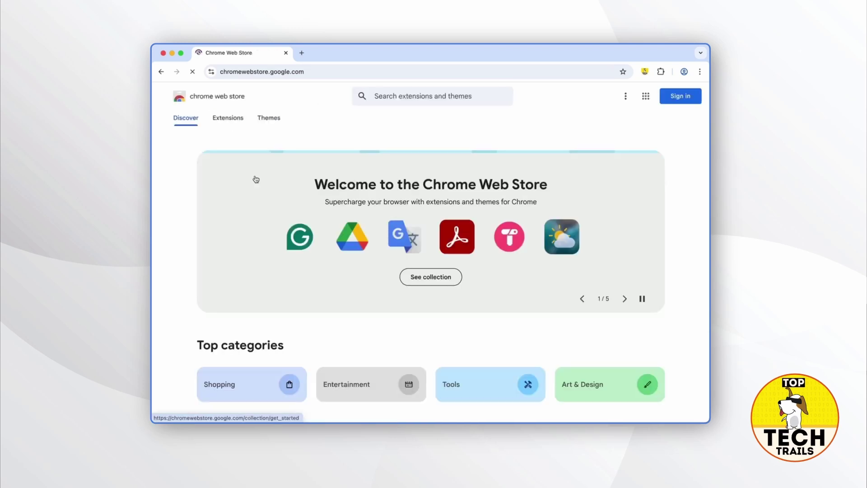
type("u")
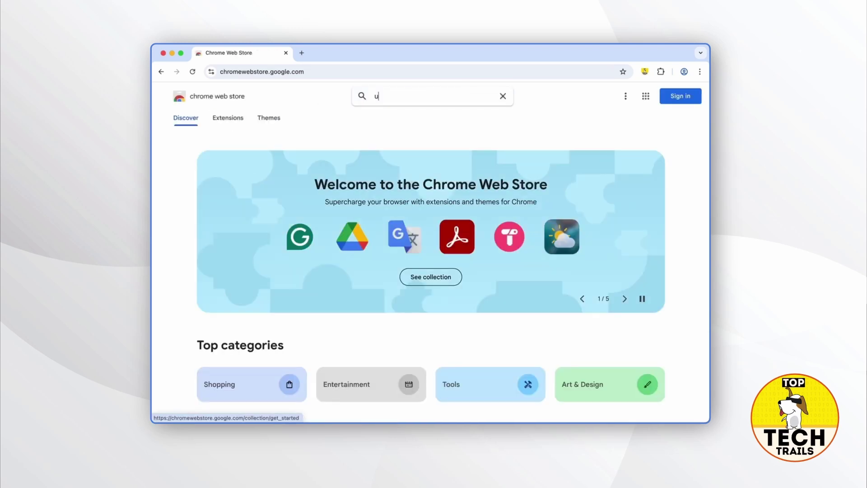
type("block")
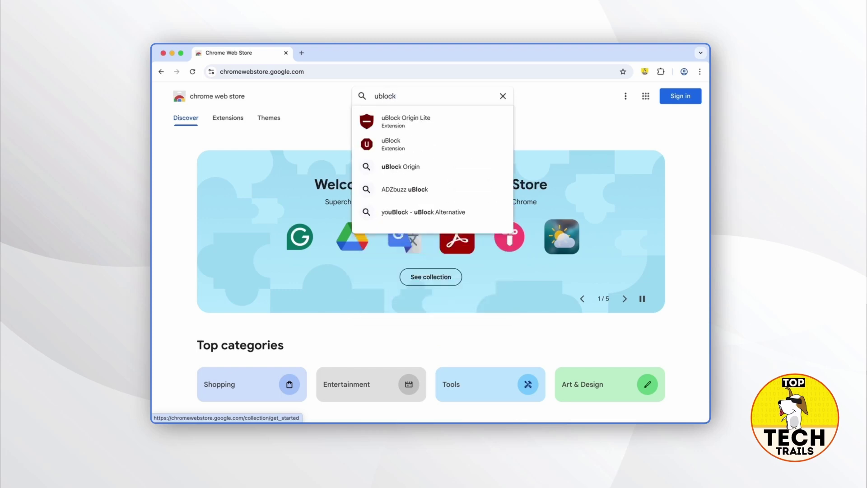
left_click(412, 129)
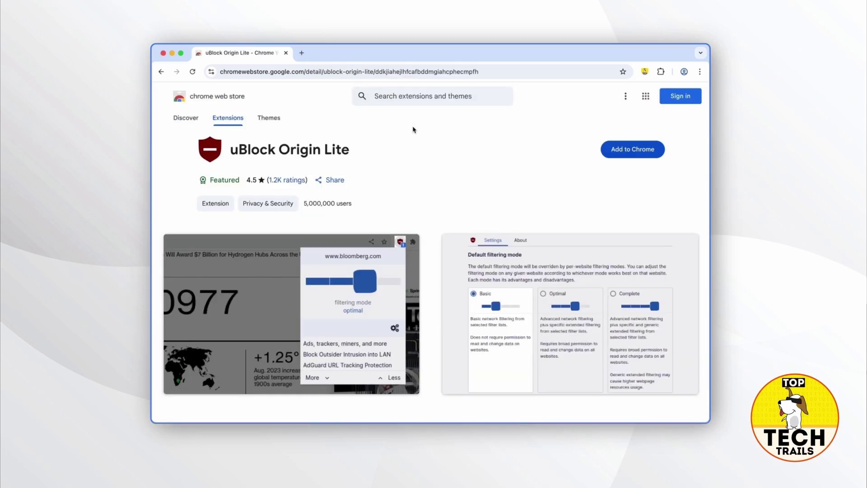
scroll(331, 215, "down", 5)
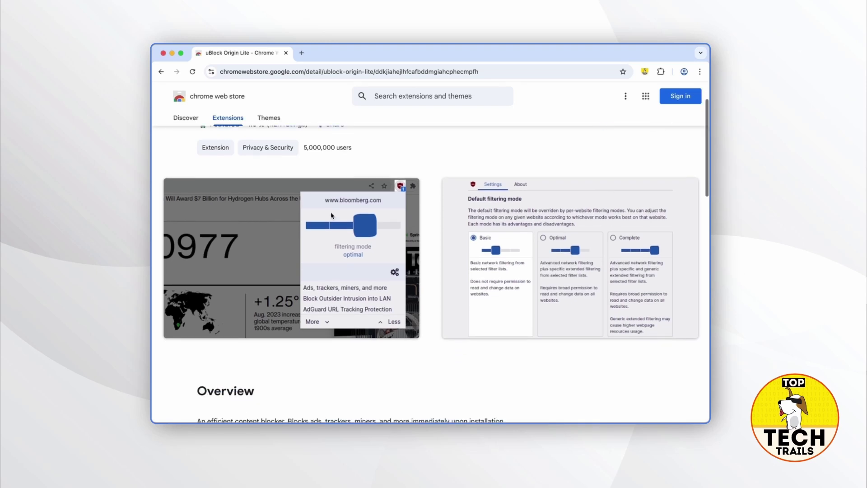
scroll(331, 215, "down", 7)
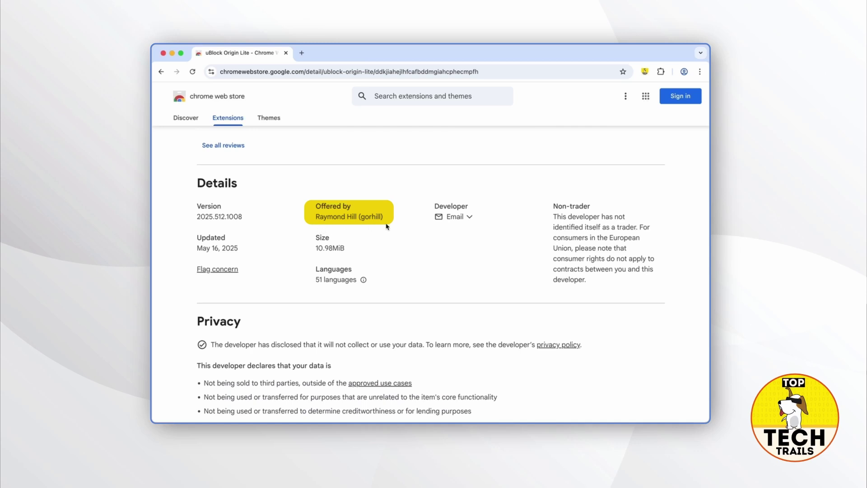
scroll(386, 226, "down", 2)
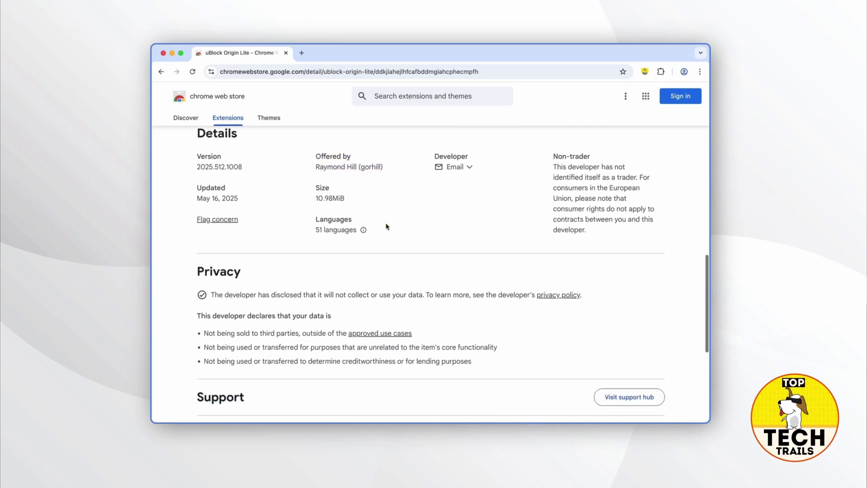
scroll(386, 226, "down", 2)
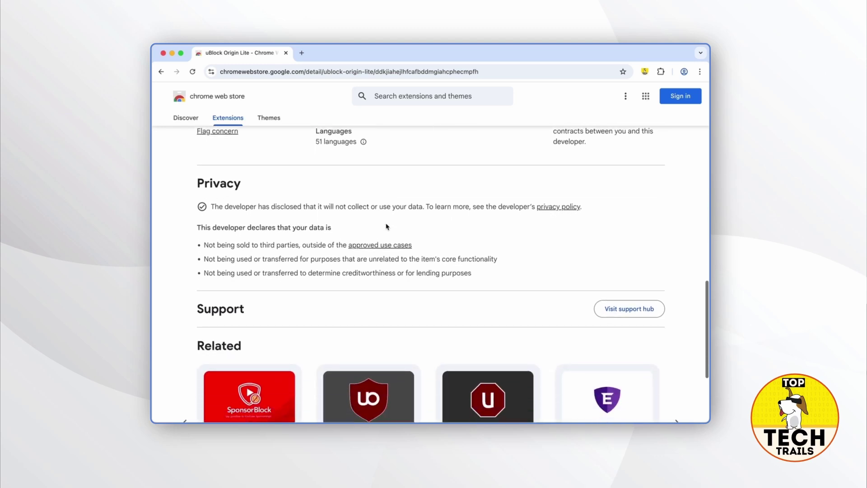
scroll(387, 227, "up", 1)
scroll(387, 226, "up", 3)
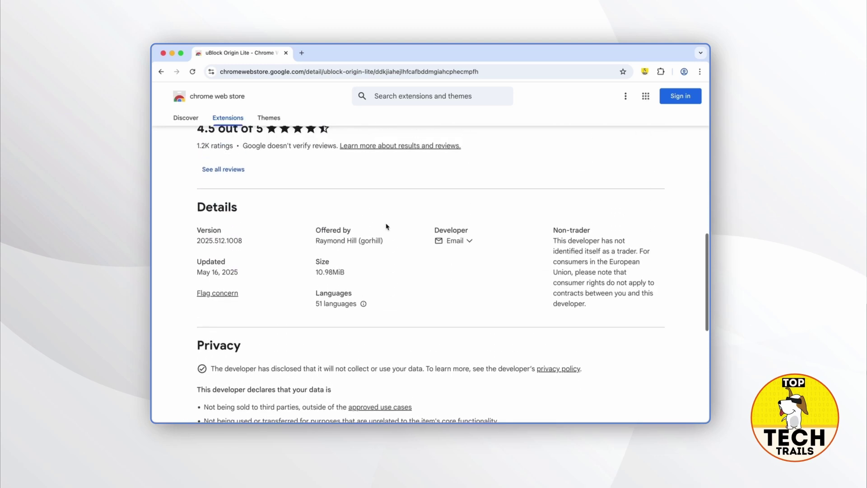
scroll(386, 226, "up", 7)
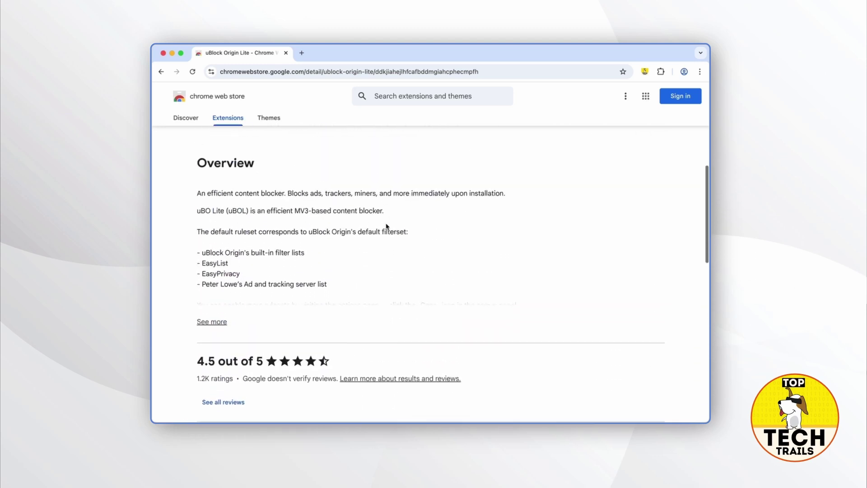
scroll(386, 226, "up", 5)
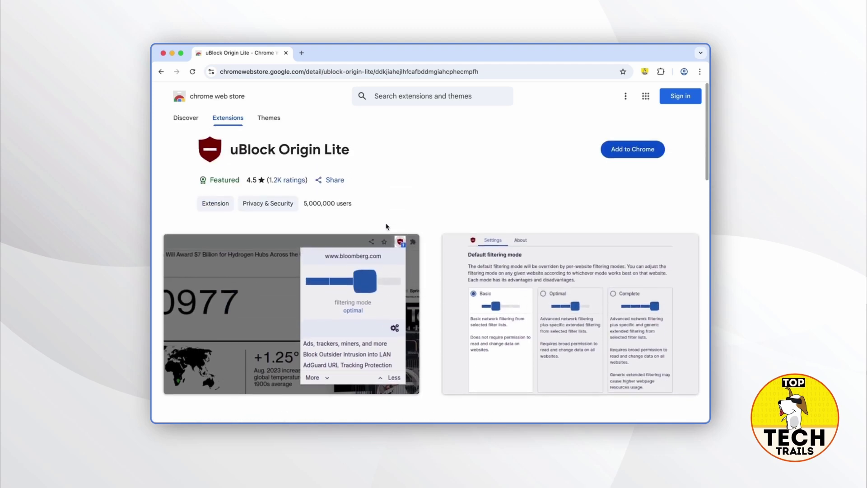
Add uBlock Origin Lite to Chrome, confirm the install, and dismiss the added notice
left_click(607, 151)
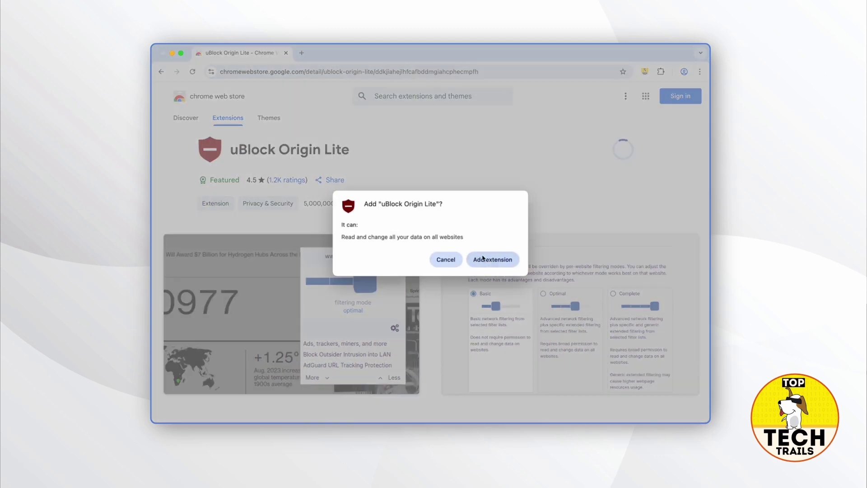
left_click(483, 259)
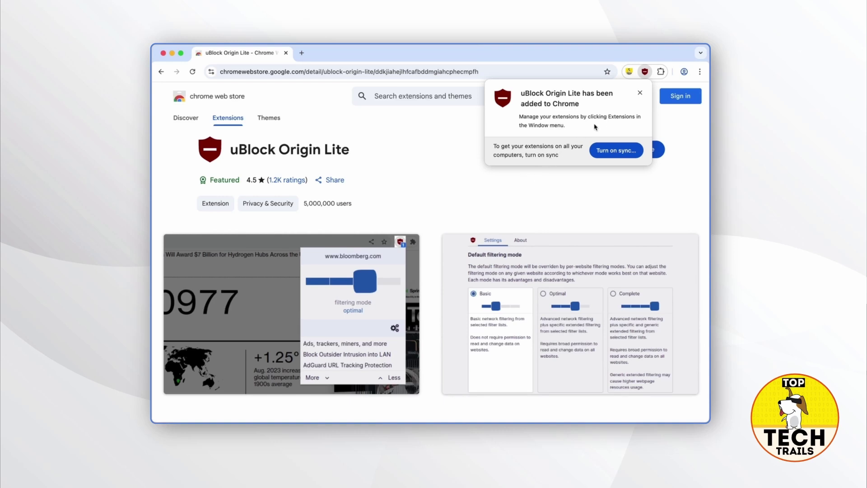
left_click(639, 93)
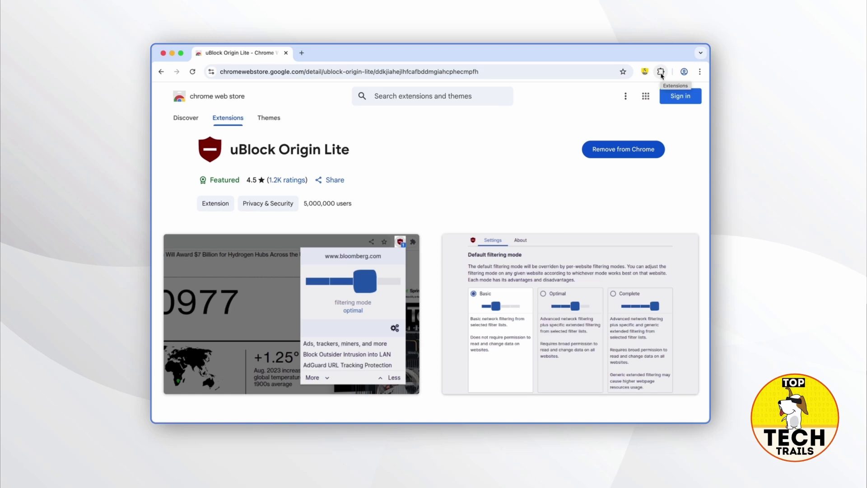
left_click(660, 72)
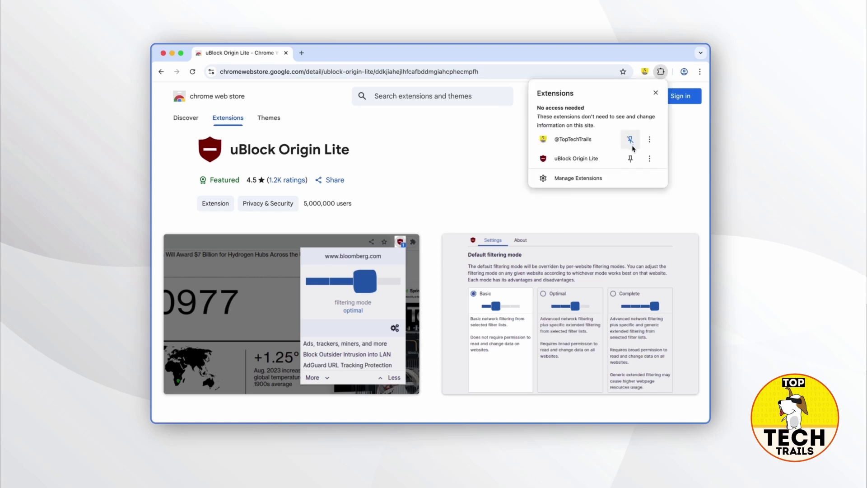
Pin uBlock Origin Lite to the toolbar and go to Manage Extensions
left_click(631, 160)
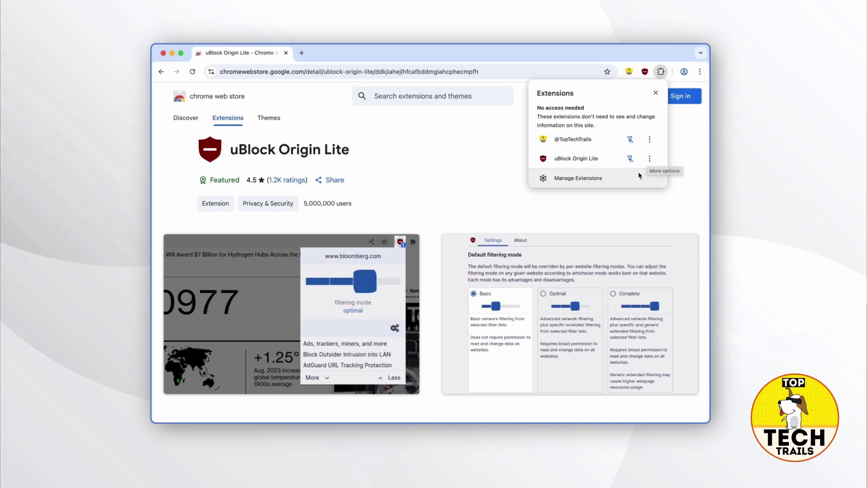
left_click(639, 176)
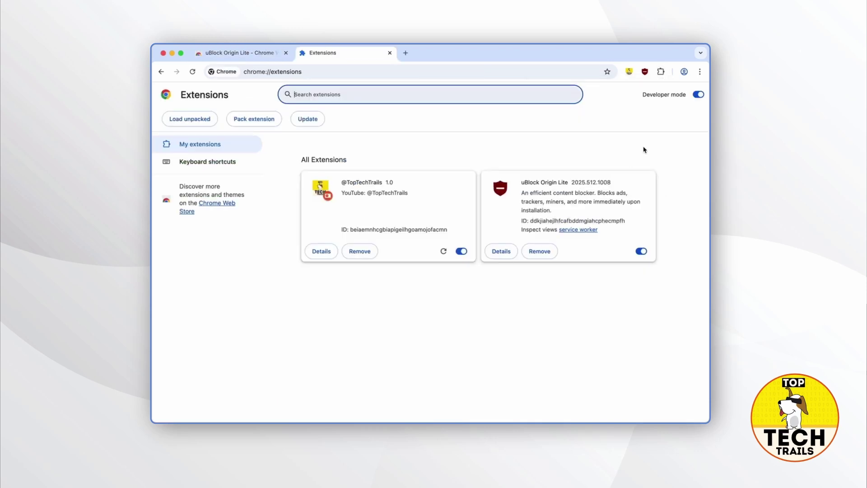
Open uBlock Origin Lite's details and enable Allow in Incognito
left_click(501, 251)
scroll(618, 291, "down", 3)
scroll(617, 291, "down", 3)
left_click(582, 275)
scroll(622, 285, "down", 1)
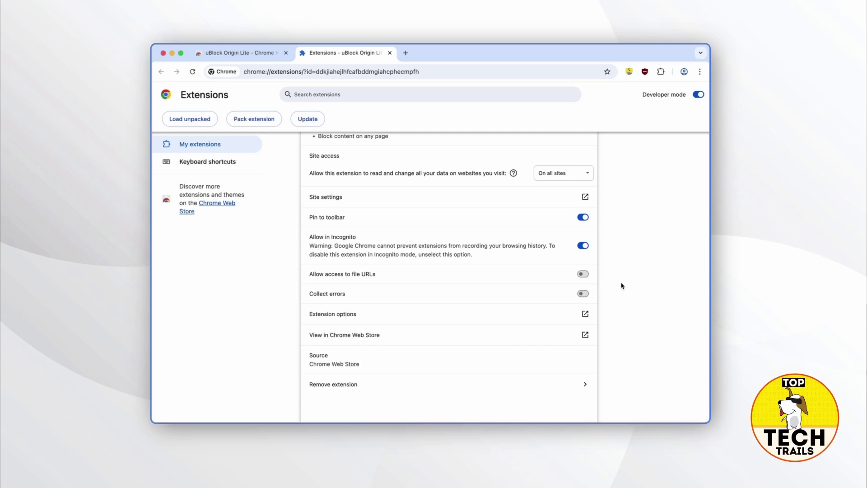
Check the Site access options and leave them at On all sites
scroll(622, 286, "up", 7)
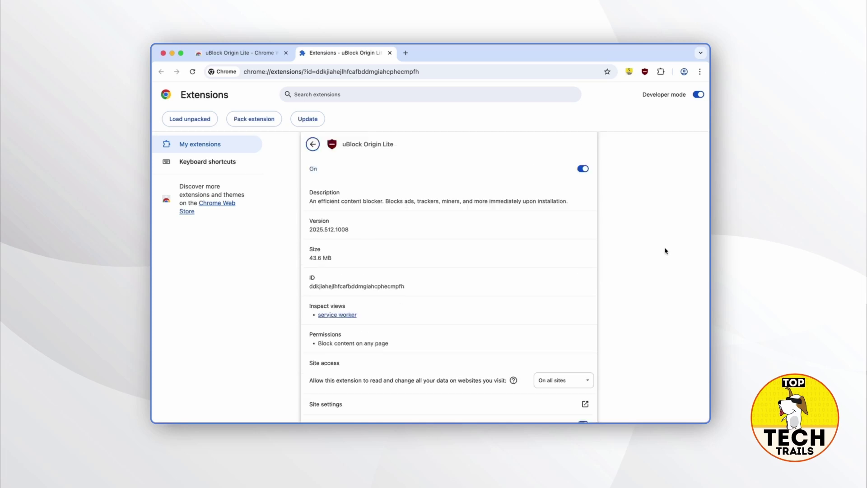
scroll(583, 274, "down", 3)
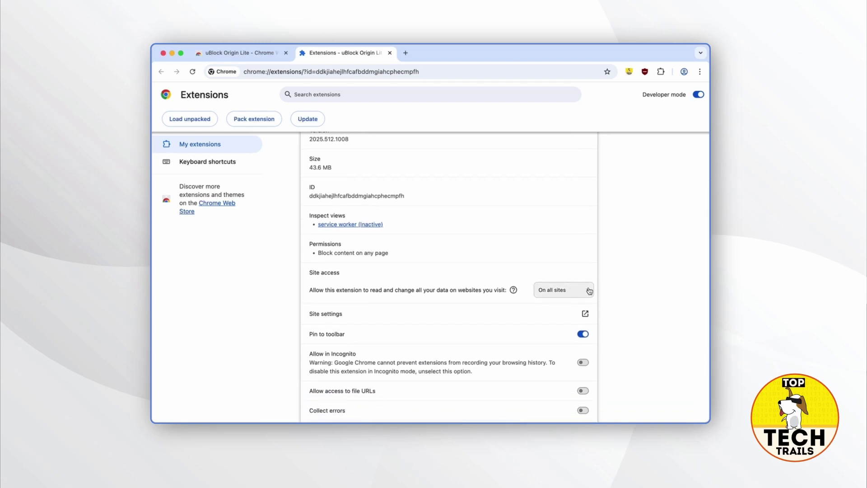
left_click(590, 290)
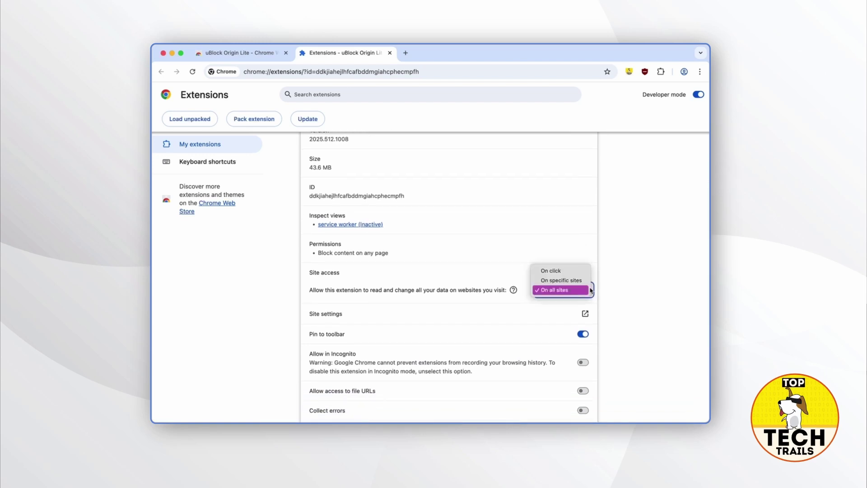
left_click(616, 291)
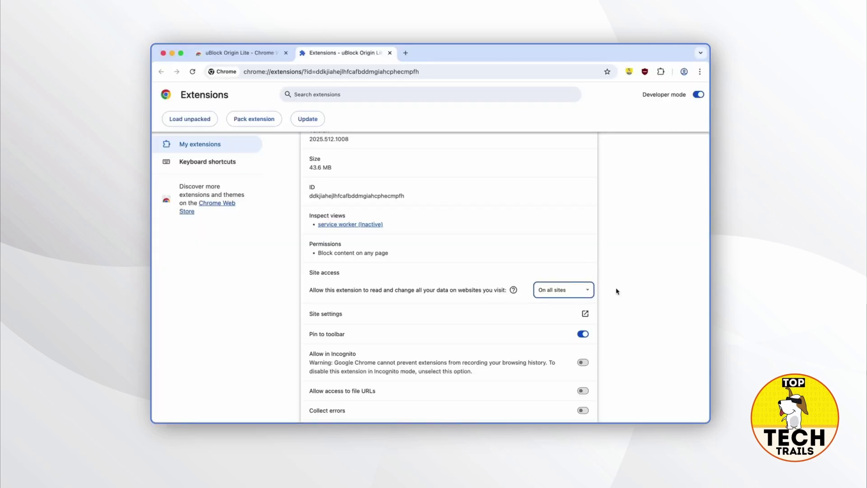
scroll(614, 271, "up", 3)
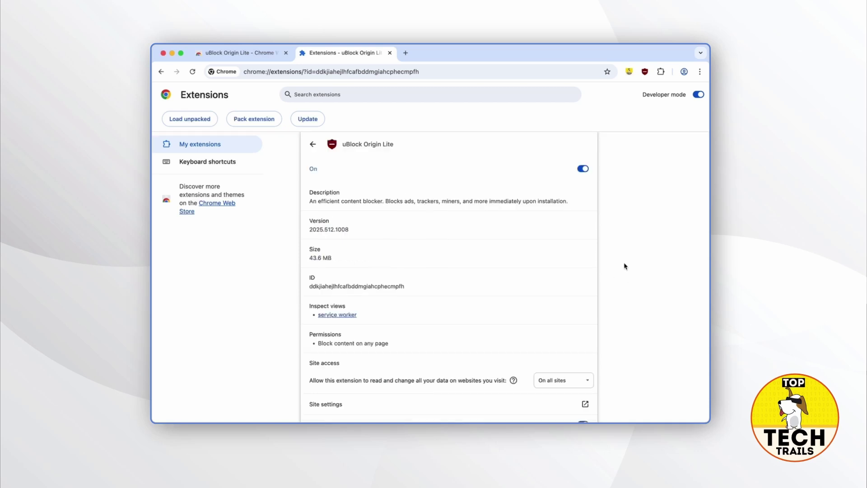
scroll(632, 267, "down", 1)
scroll(634, 268, "up", 1)
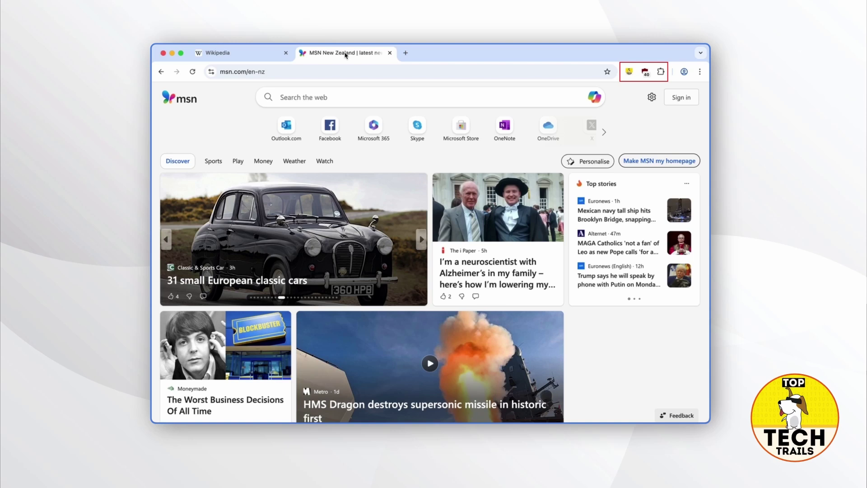
Set en.wikipedia.org filtering to No filtering in the uBO Lite popup
left_click(645, 72)
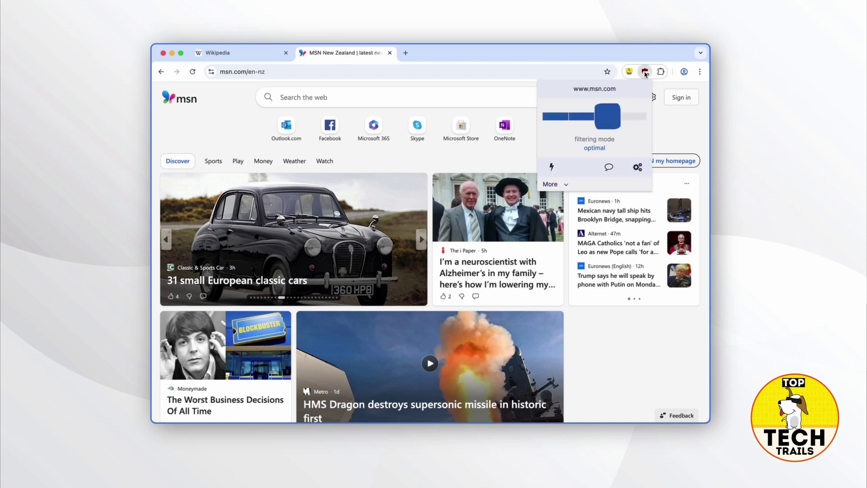
left_click_drag(617, 88, 573, 88)
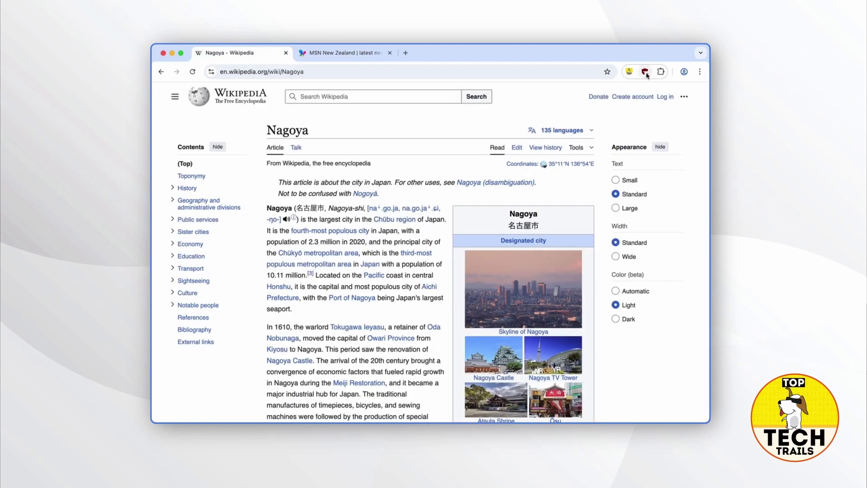
left_click(645, 73)
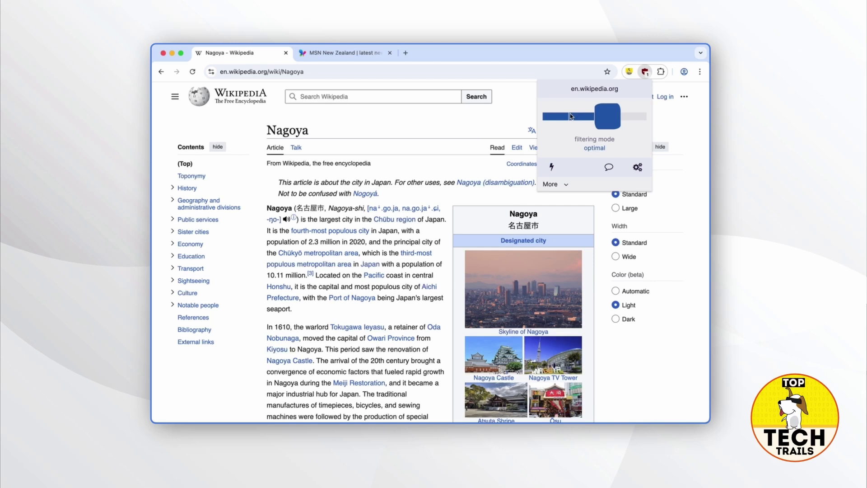
left_click_drag(570, 117, 555, 119)
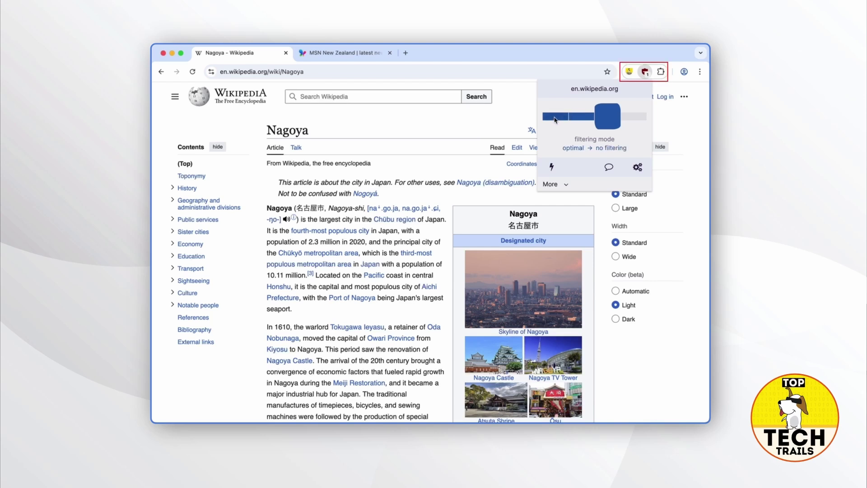
left_click(492, 120)
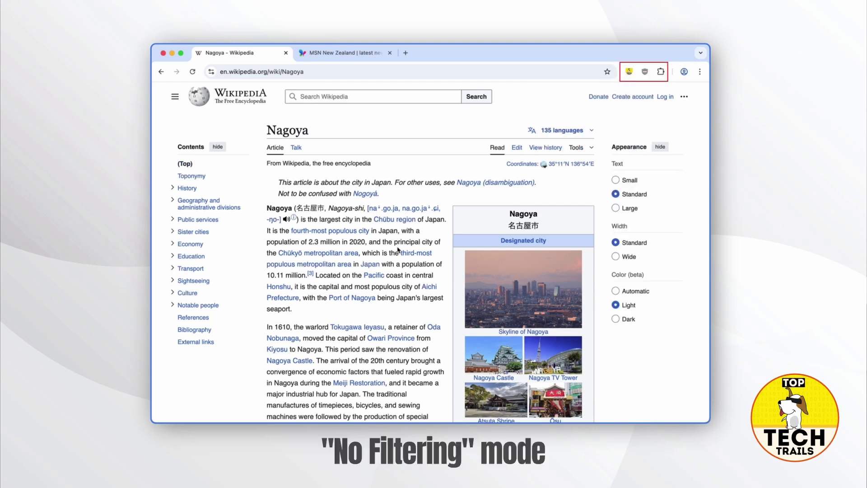
Scroll the unfiltered Nagoya article, then switch to the MSN news tab
scroll(398, 249, "down", 3)
scroll(398, 250, "up", 3)
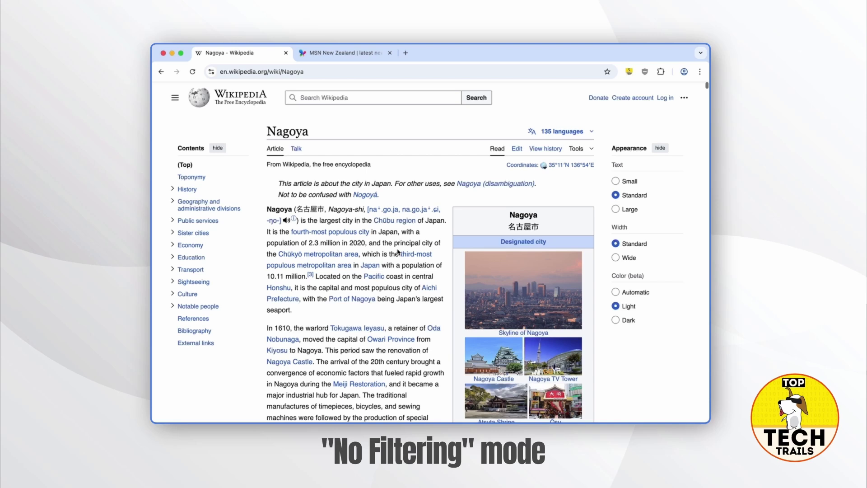
key("ctrl+Tab")
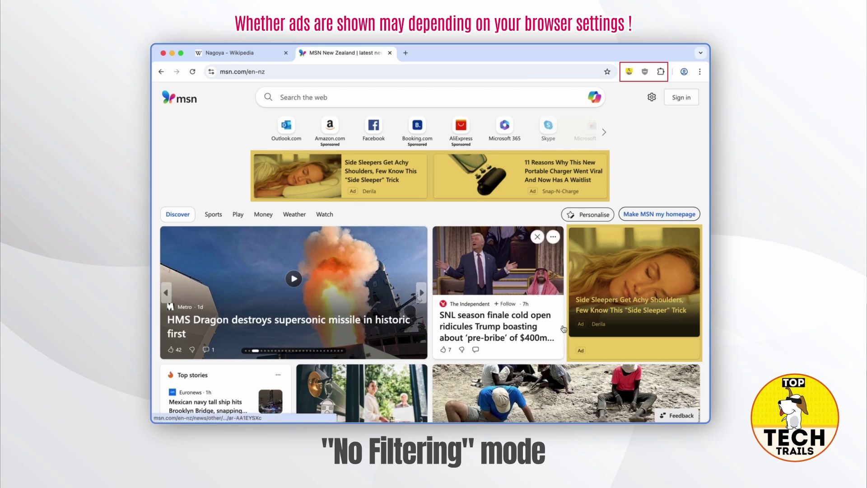
left_click(645, 73)
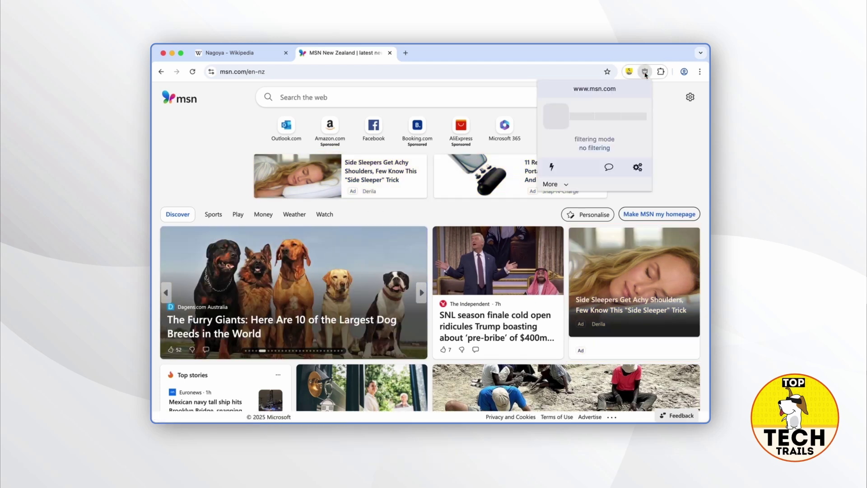
left_click(587, 118)
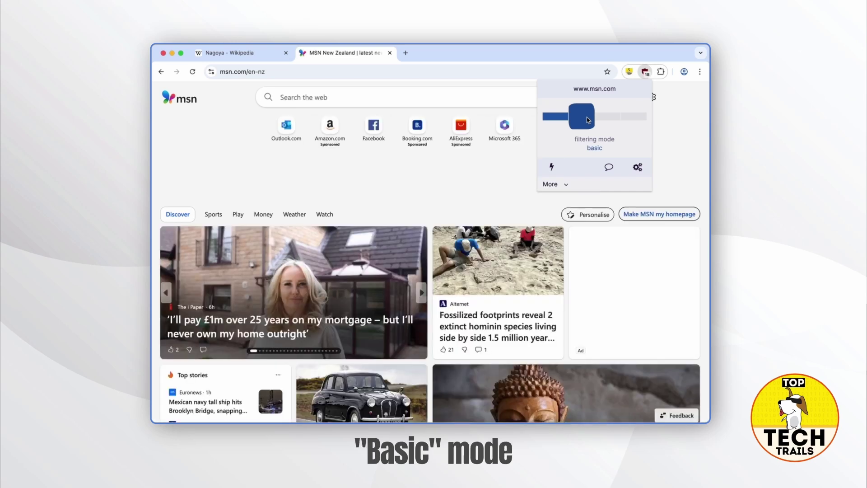
left_click(679, 143)
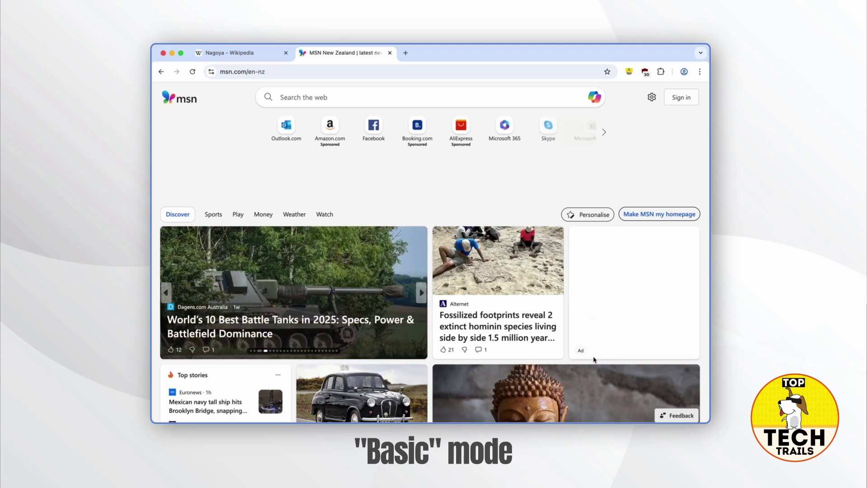
scroll(637, 345, "down", 3)
scroll(637, 345, "down", 10)
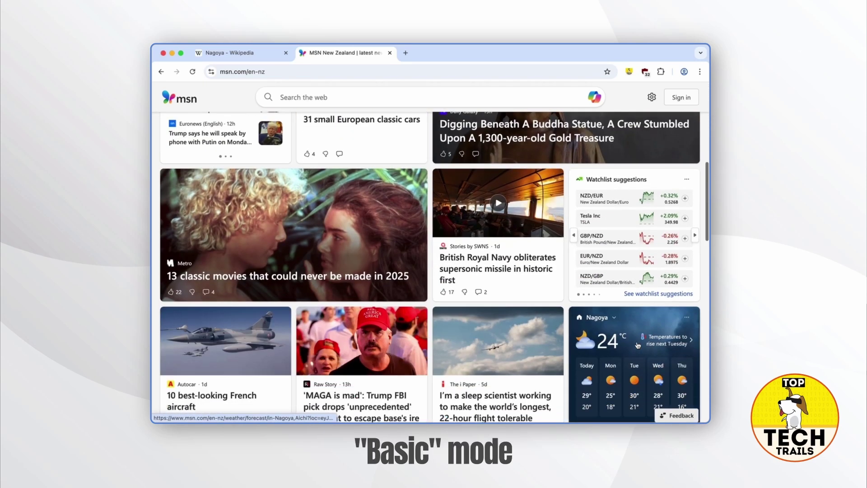
scroll(637, 344, "up", 6)
scroll(637, 346, "up", 6)
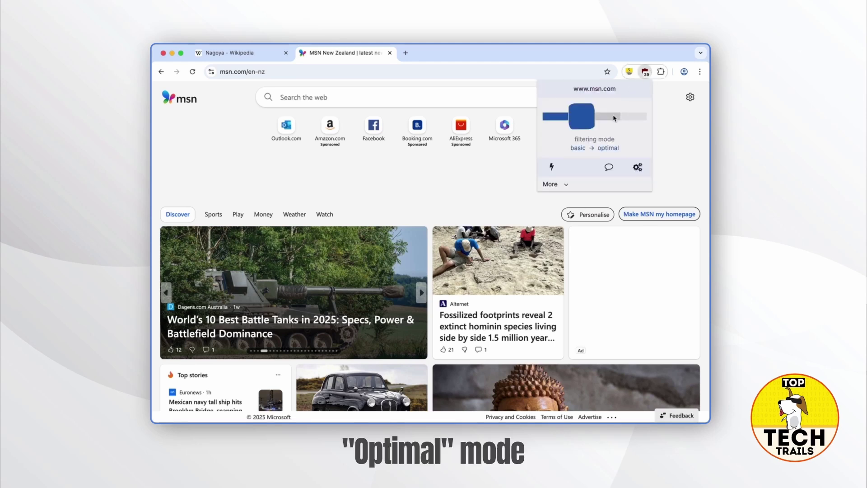
left_click(614, 118)
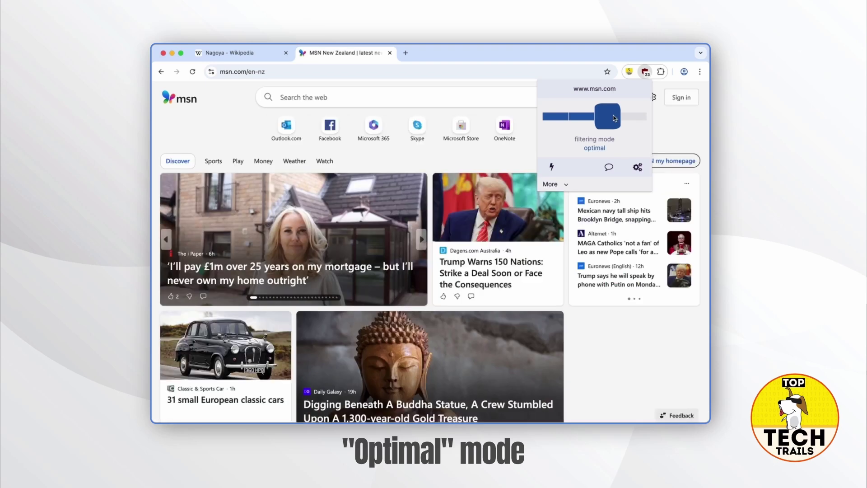
left_click(667, 129)
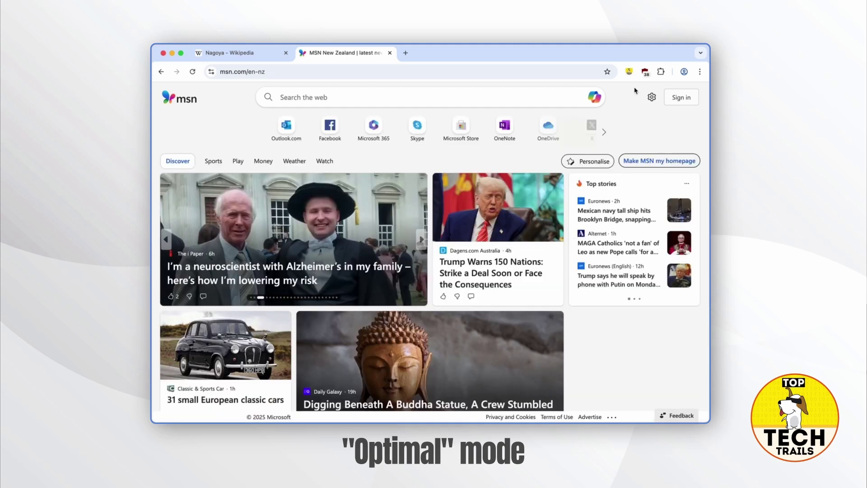
left_click(645, 73)
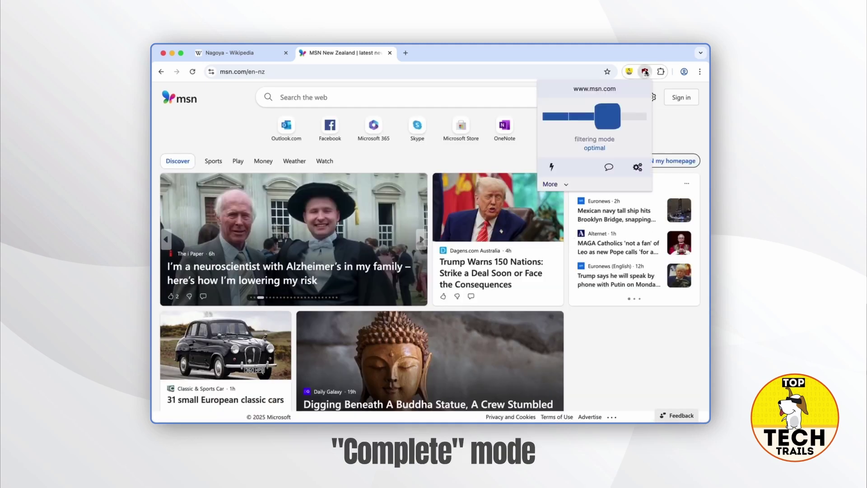
left_click(631, 119)
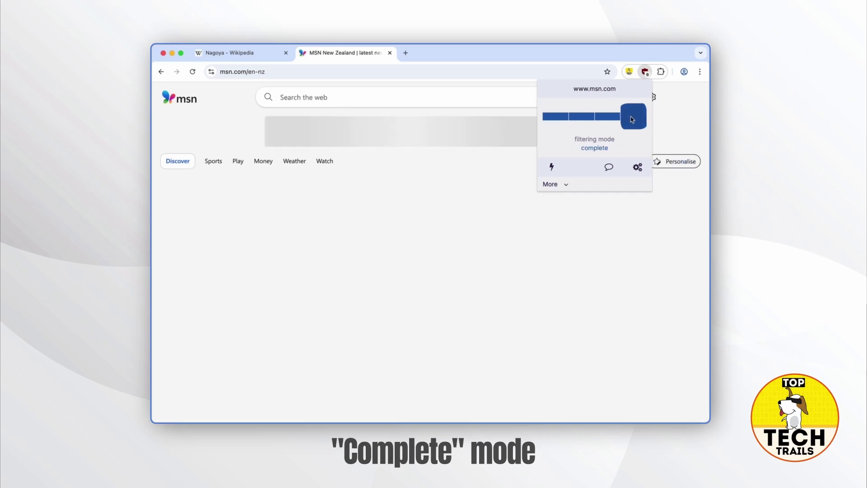
left_click(668, 130)
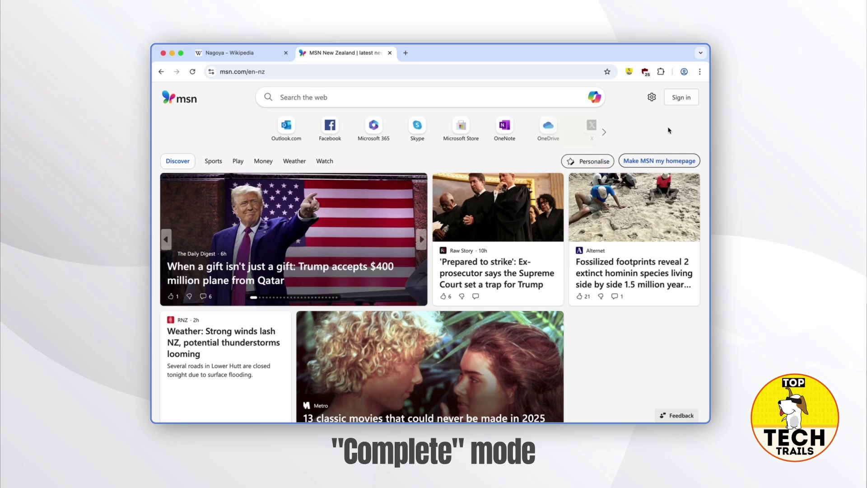
scroll(668, 130, "down", 3)
scroll(668, 131, "down", 2)
scroll(644, 203, "down", 2)
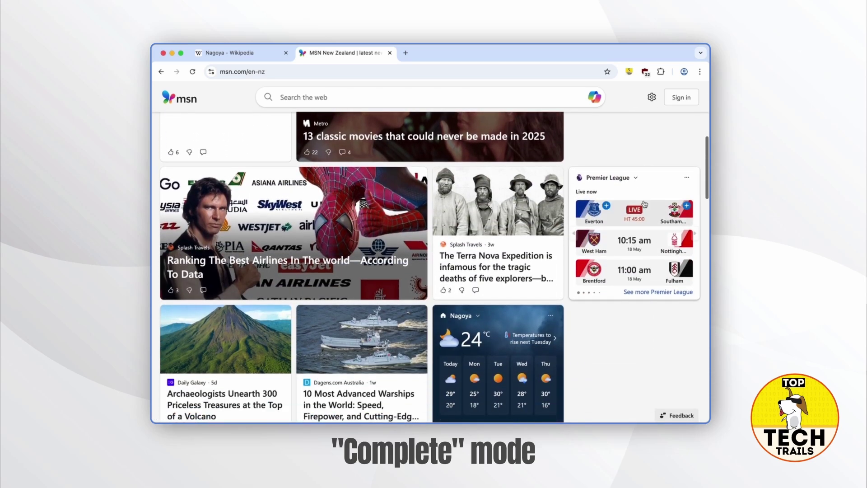
scroll(644, 203, "down", 6)
scroll(644, 202, "down", 6)
scroll(644, 201, "down", 1)
scroll(644, 201, "up", 6)
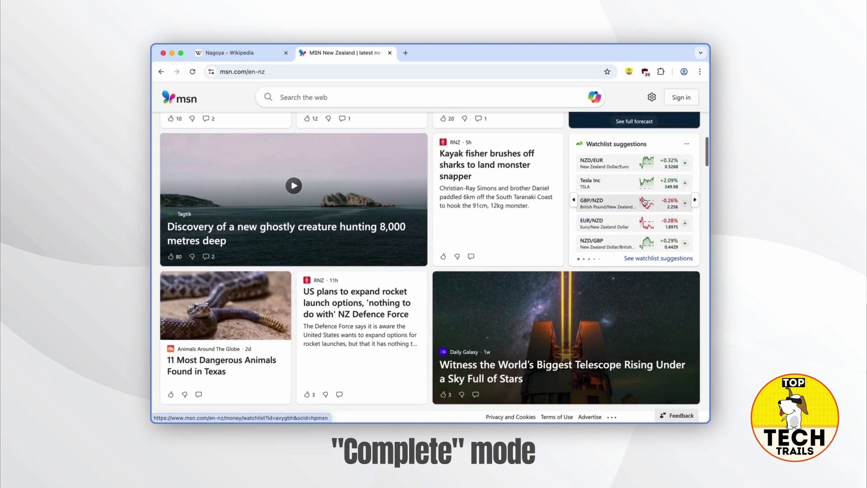
scroll(644, 201, "up", 9)
scroll(645, 201, "up", 5)
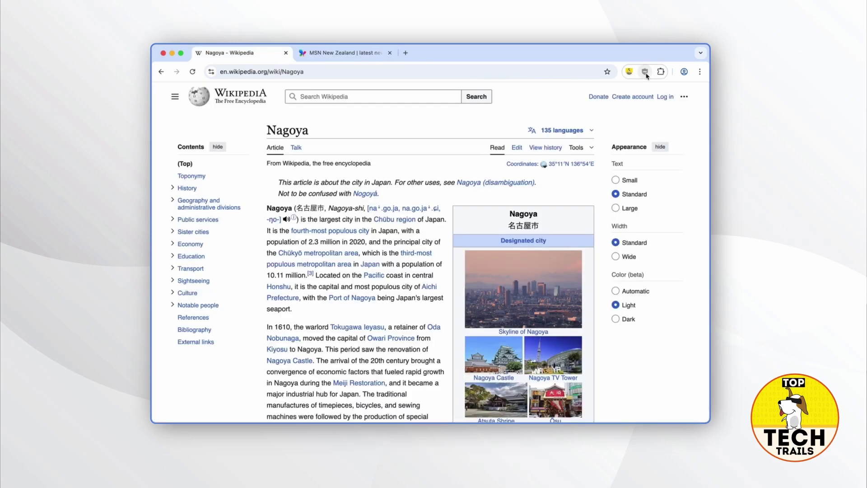
Zap the skyline, Nagoya Castle and Ōsu images from the Nagoya infobox with the element zapper
left_click(645, 71)
left_click(553, 171)
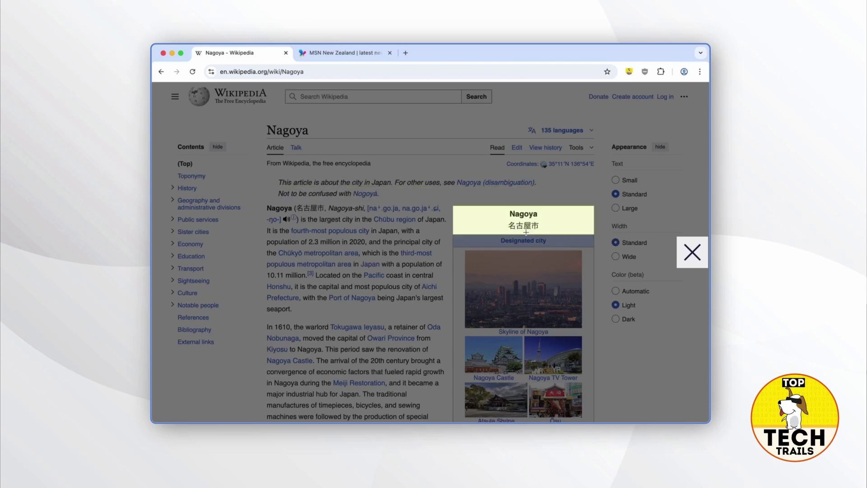
left_click(518, 264)
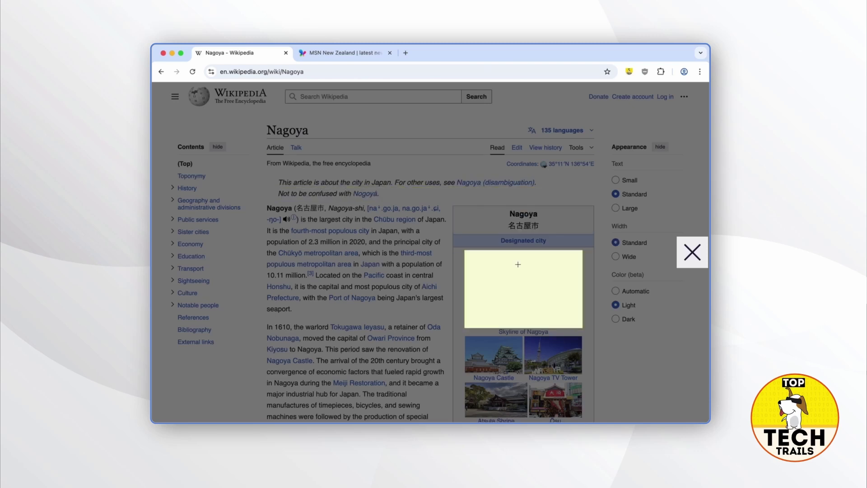
left_click(509, 315)
left_click(497, 352)
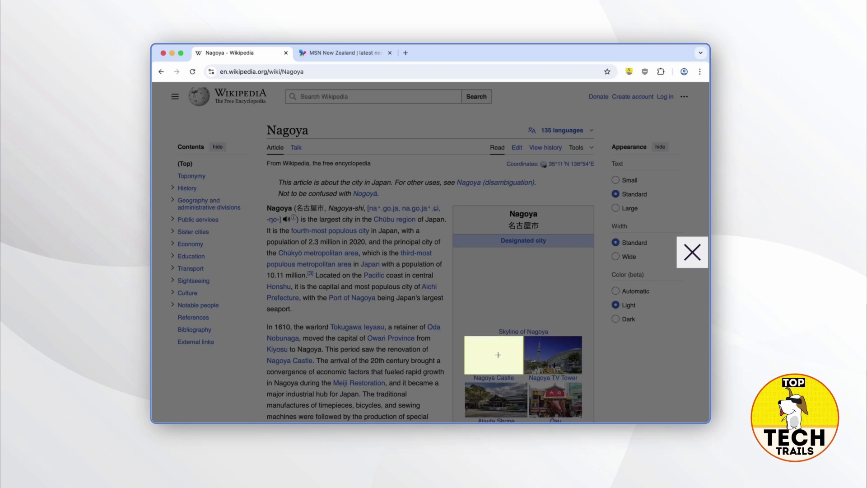
left_click(555, 398)
left_click(555, 398)
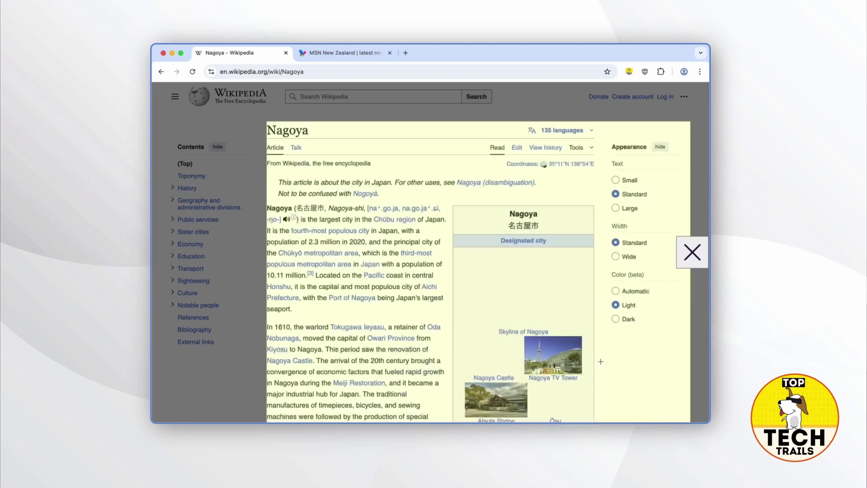
left_click(691, 251)
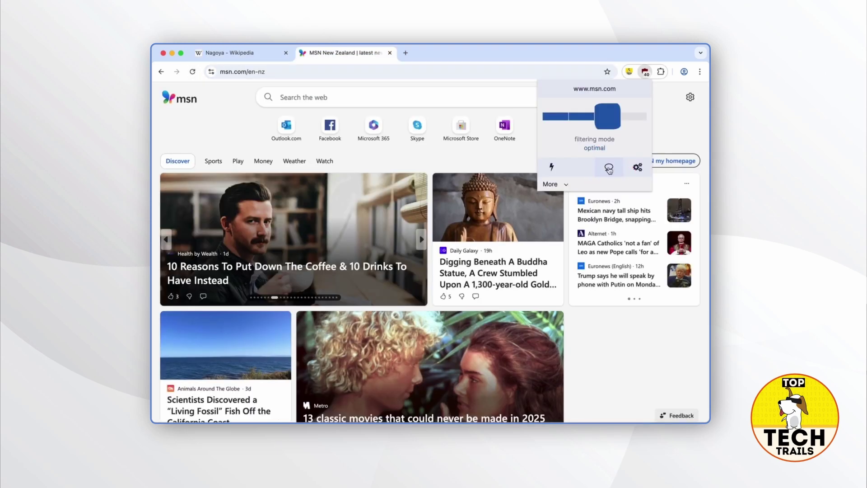
left_click(608, 168)
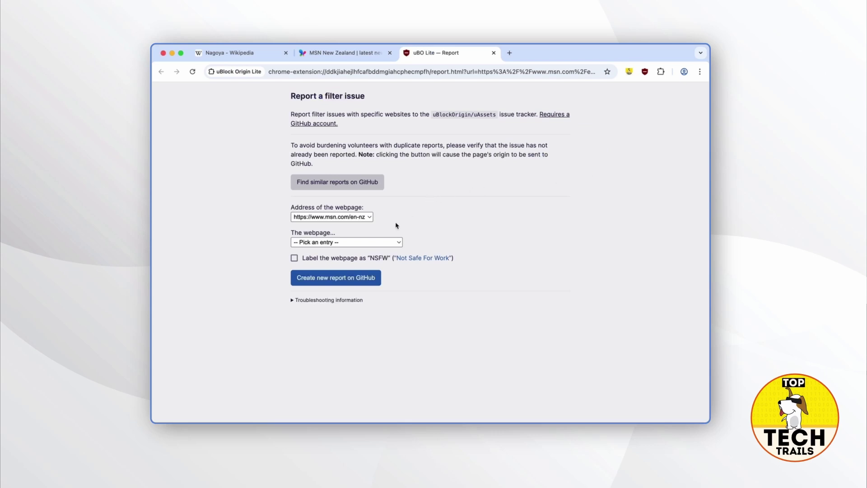
left_click(370, 217)
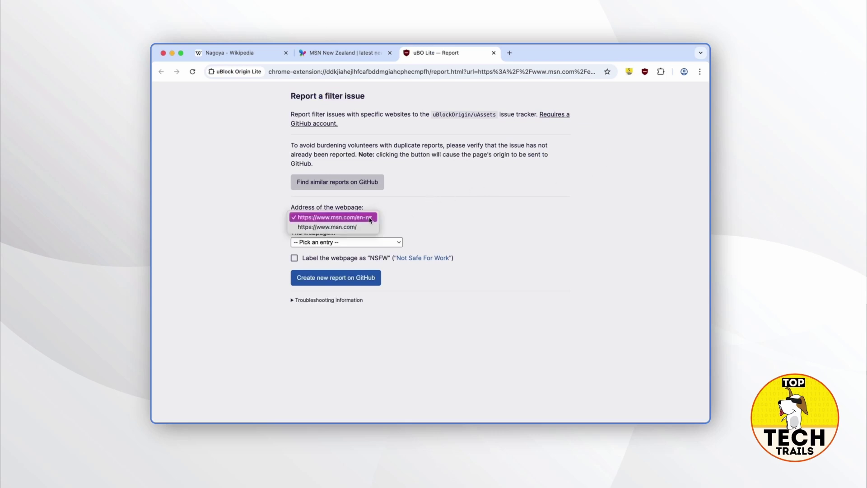
left_click(395, 216)
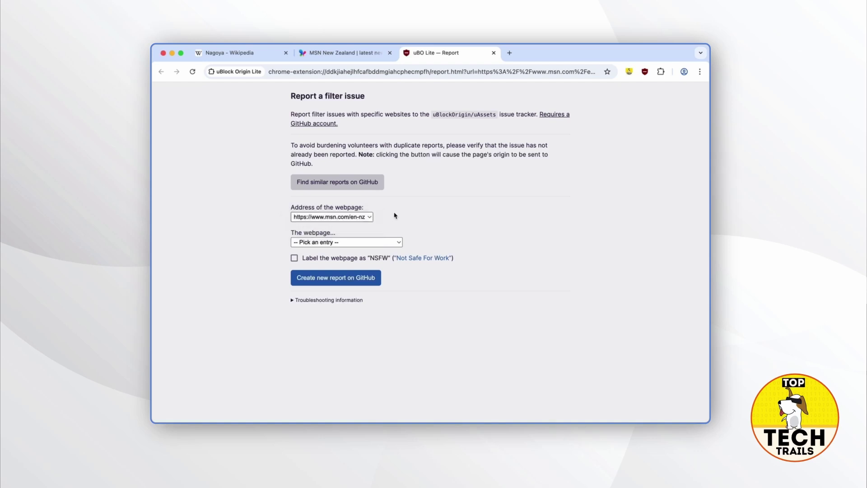
left_click(398, 244)
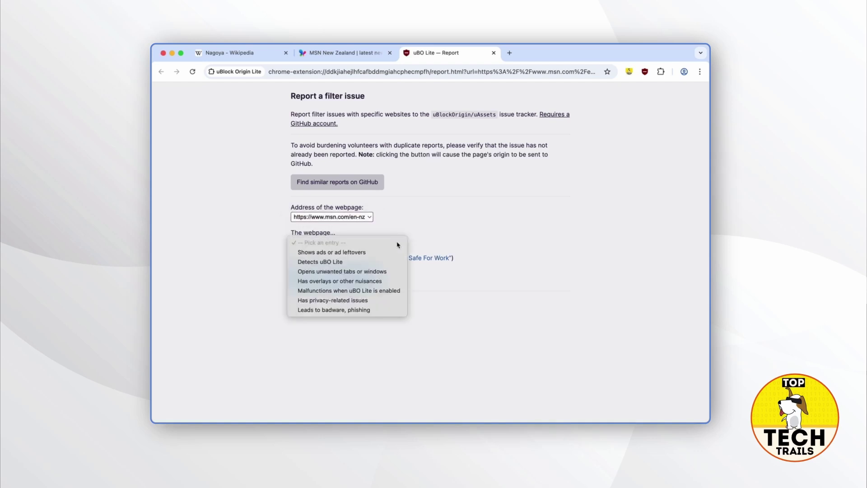
left_click(407, 215)
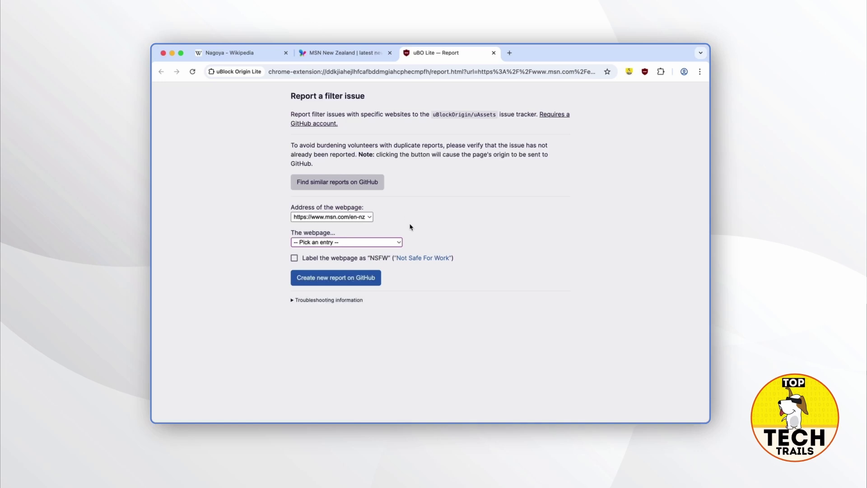
left_click(292, 301)
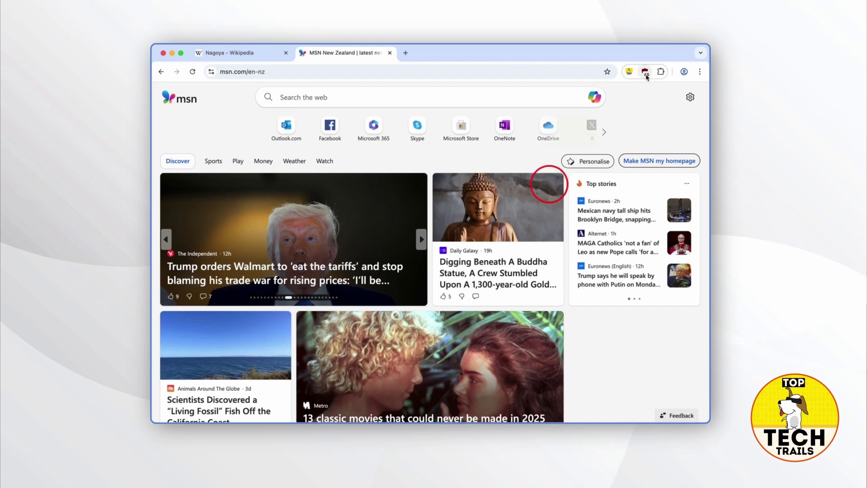
Expand the popup's filter lists and rule counts for msn.com, then collapse them again
left_click(645, 71)
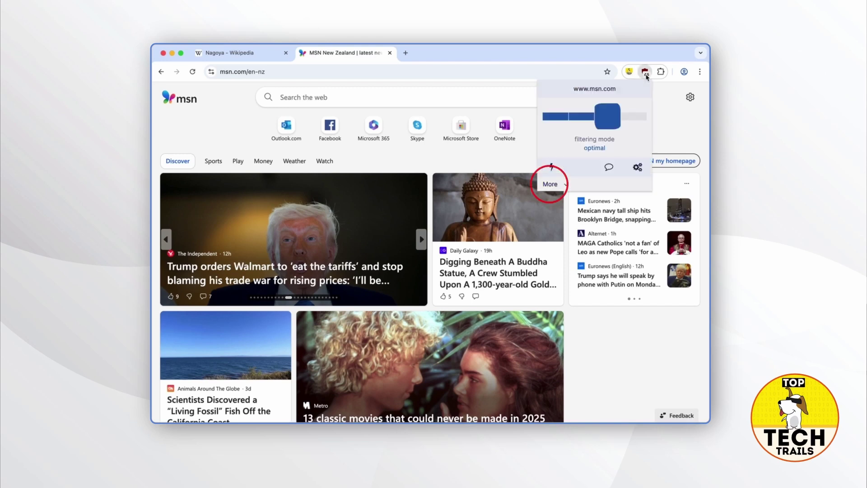
left_click(562, 189)
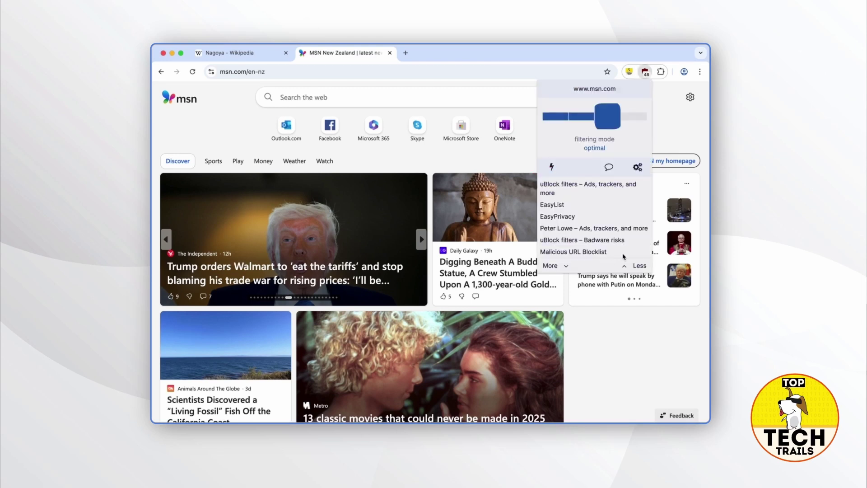
left_click(566, 266)
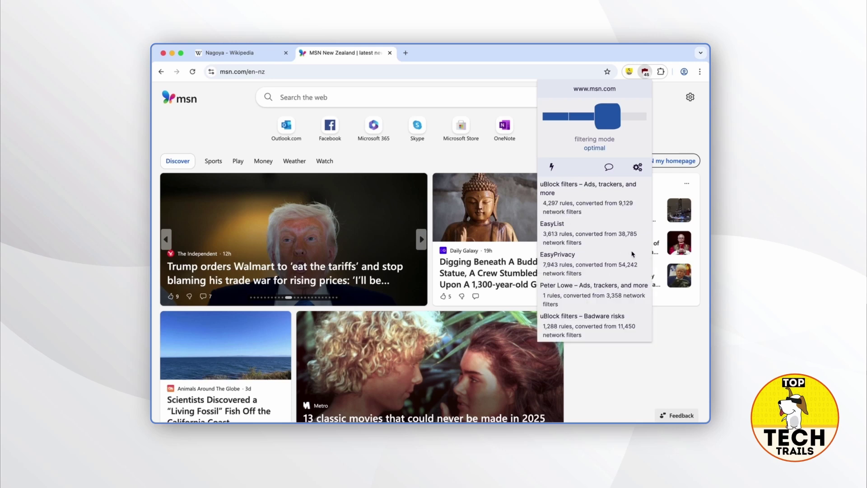
scroll(632, 255, "down", 2)
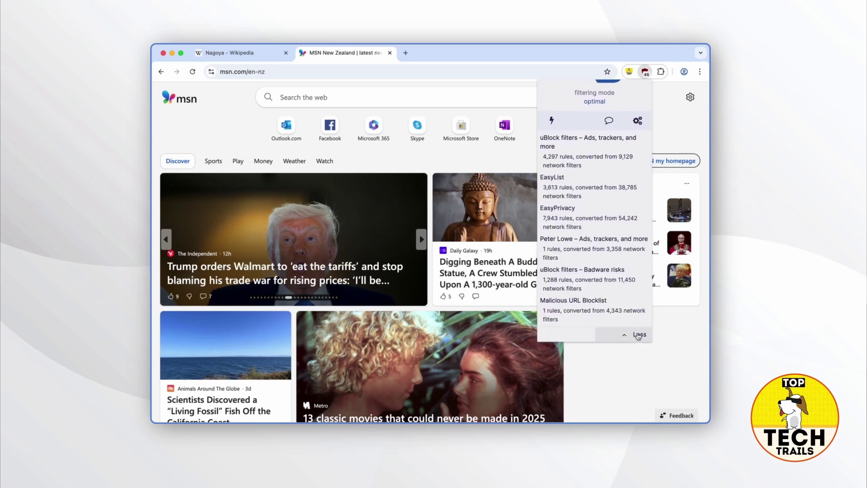
left_click(639, 335)
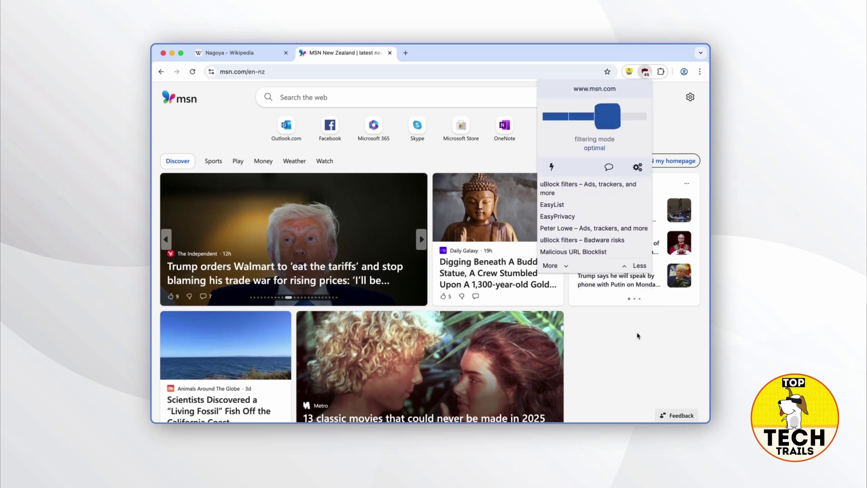
left_click(638, 266)
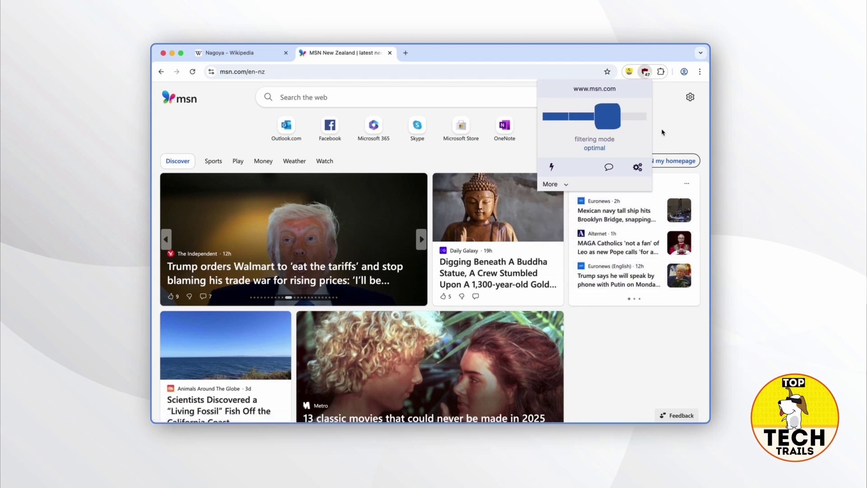
left_click(637, 168)
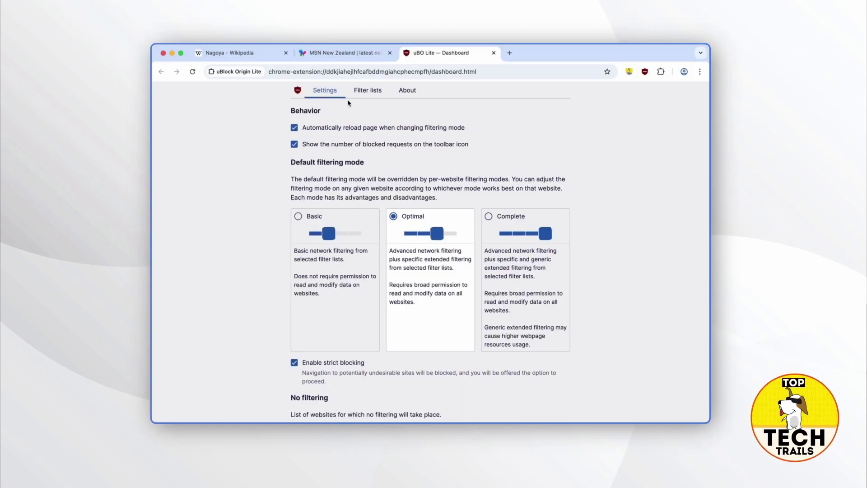
Show the dashboard's About page listing version 2025.512.1008
left_click(407, 91)
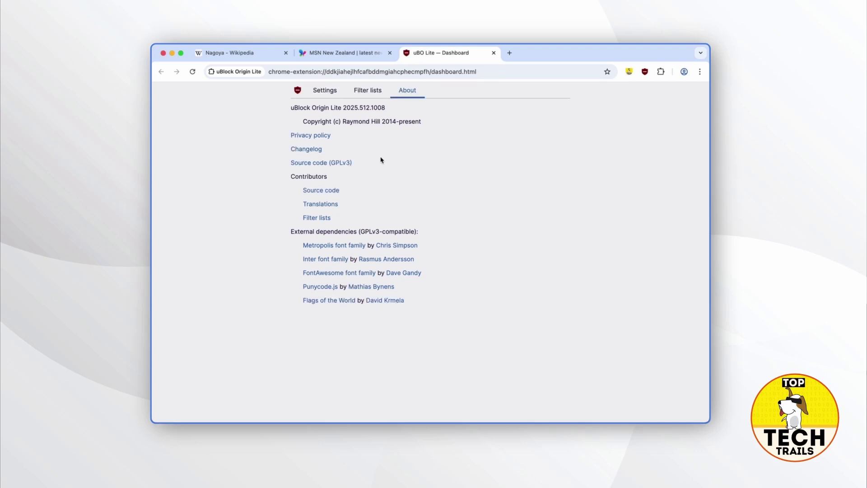
Show the Filter lists page with its four checked Default lists
left_click(365, 91)
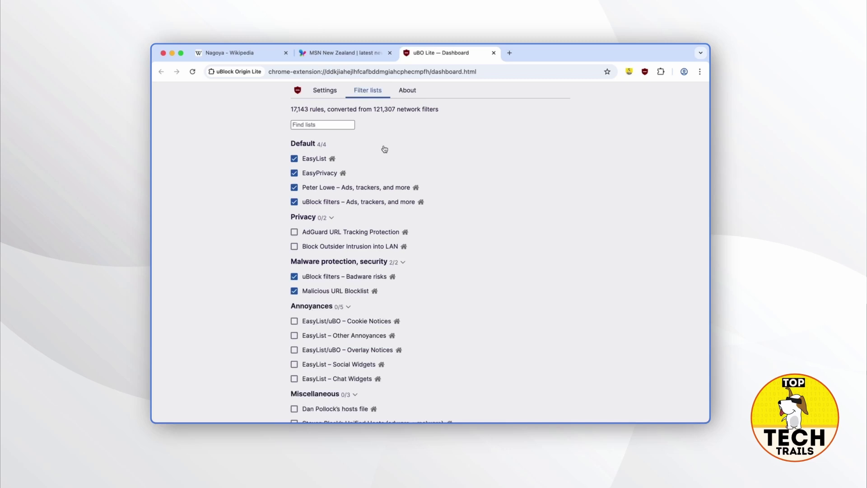
scroll(384, 149, "up", 1)
scroll(384, 149, "down", 1)
Highlight 'rules' and 'filters' in the summary, browse the lists, then open the EasyList home page
double_click(312, 110)
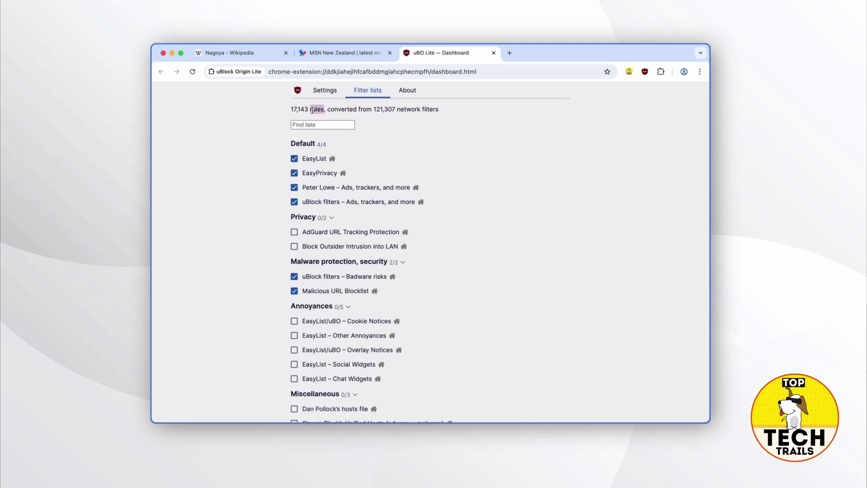
double_click(429, 110)
left_click(481, 189)
scroll(481, 189, "down", 4)
scroll(481, 189, "down", 1)
scroll(481, 189, "up", 5)
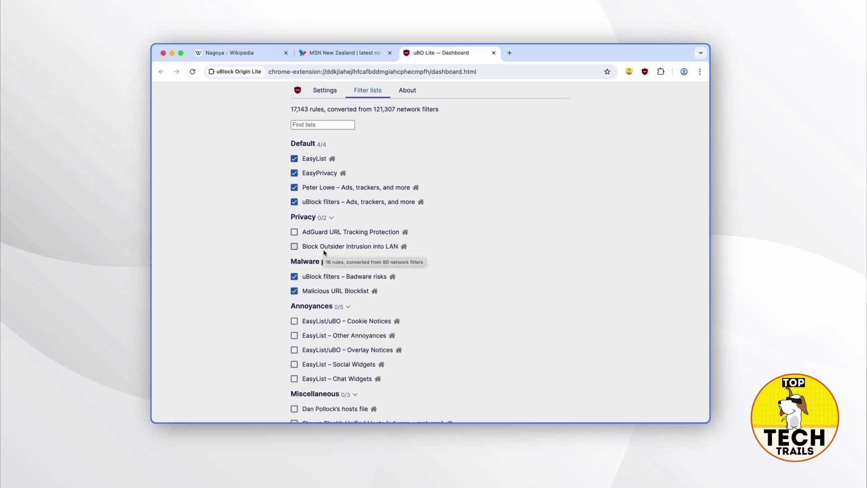
left_click(332, 160)
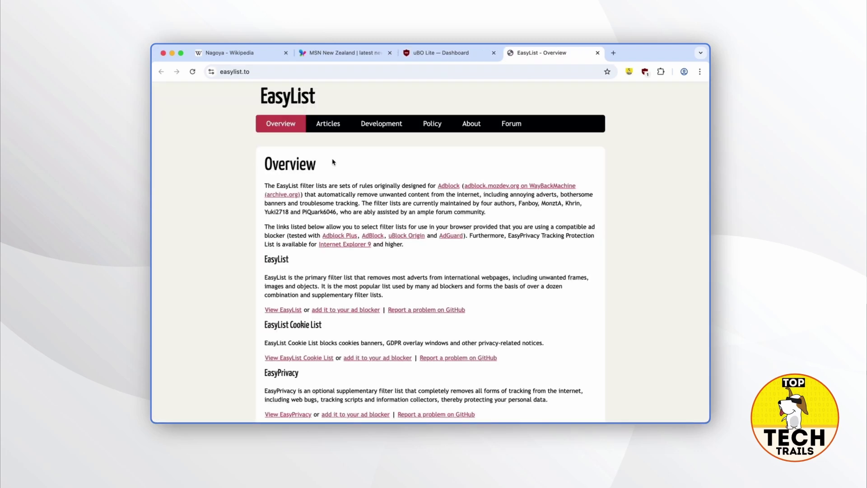
key("super+w")
scroll(433, 236, "down", 3)
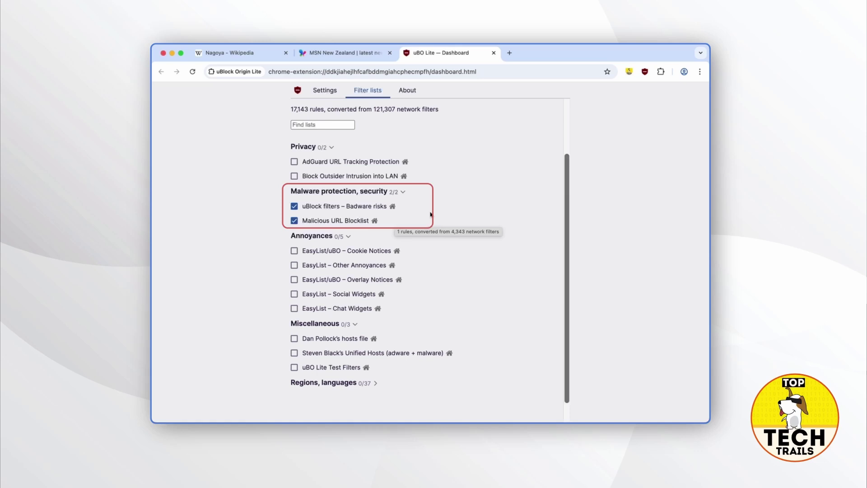
scroll(434, 216, "down", 2)
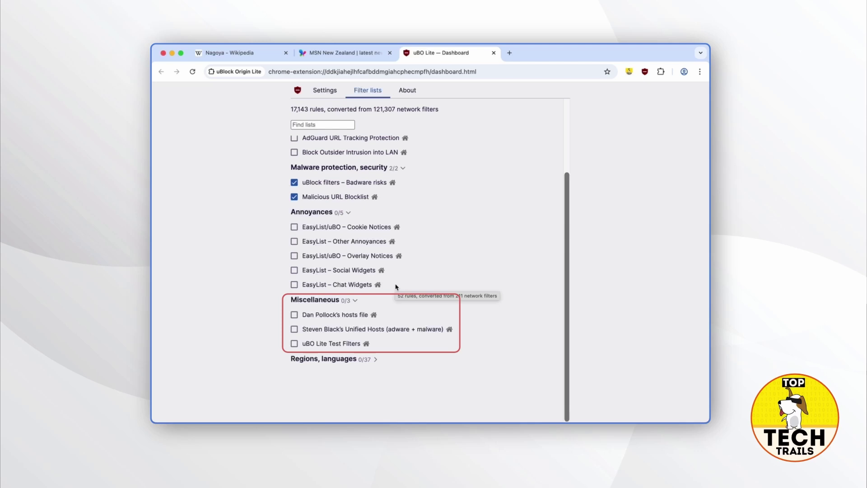
Expand Regions, languages to browse its 37 language filter lists, then return to Settings
left_click(376, 360)
scroll(482, 352, "down", 3)
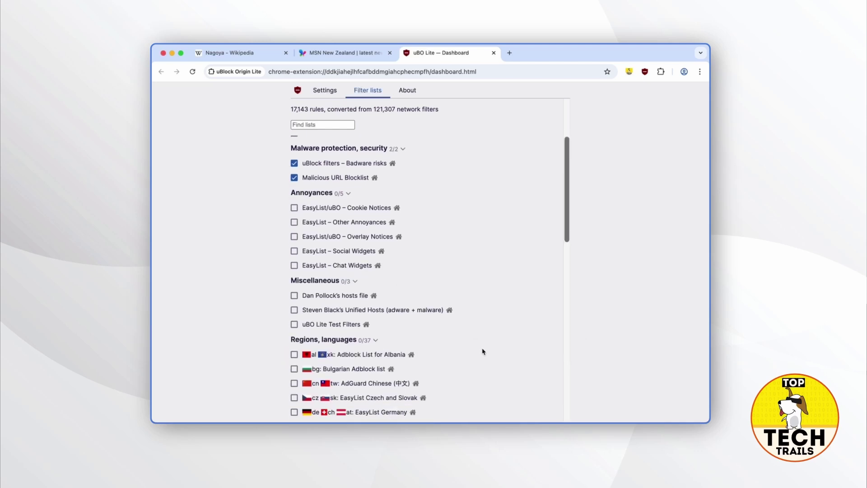
scroll(482, 352, "down", 4)
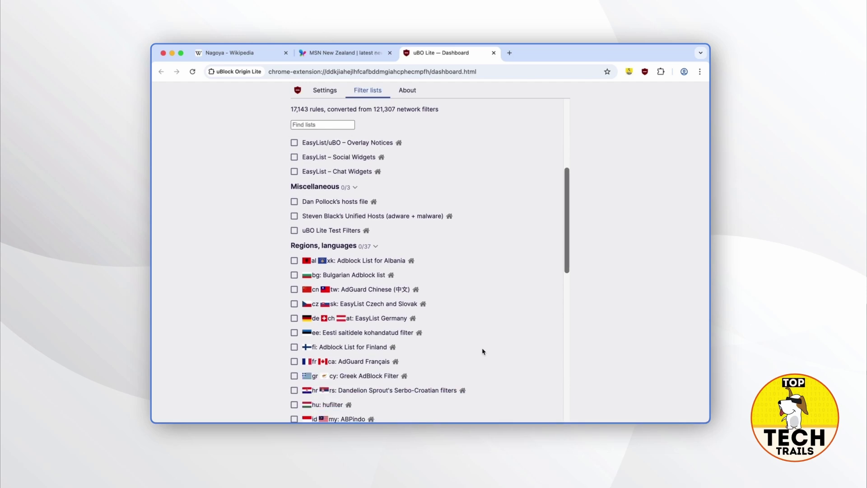
scroll(482, 352, "down", 6)
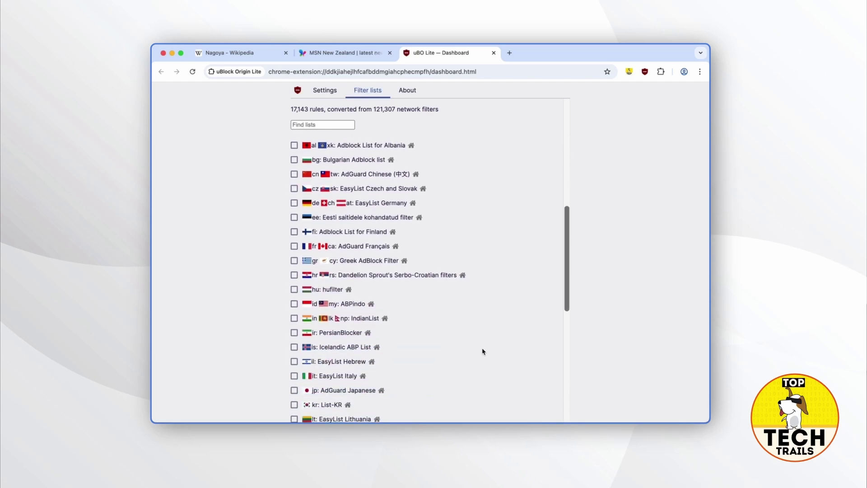
scroll(482, 352, "down", 9)
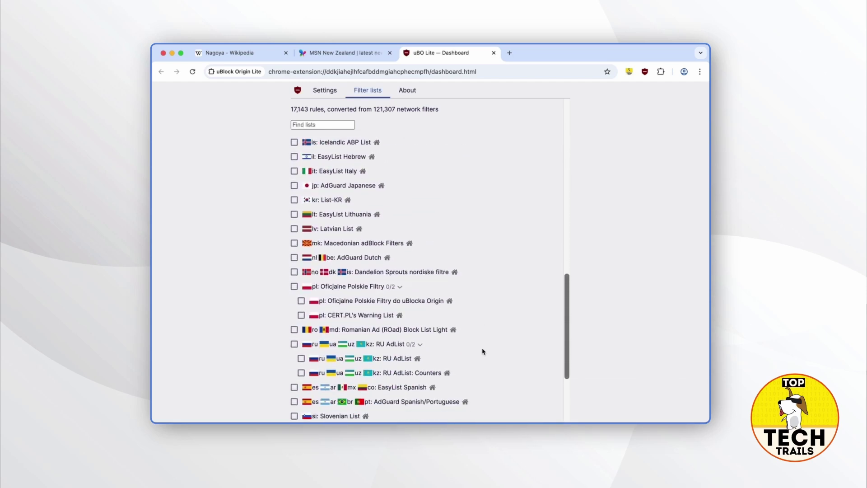
scroll(482, 351, "down", 3)
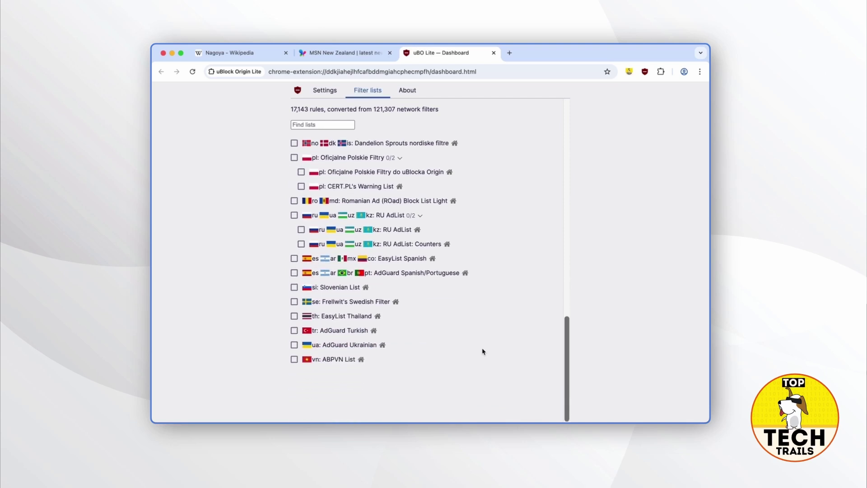
scroll(482, 352, "up", 17)
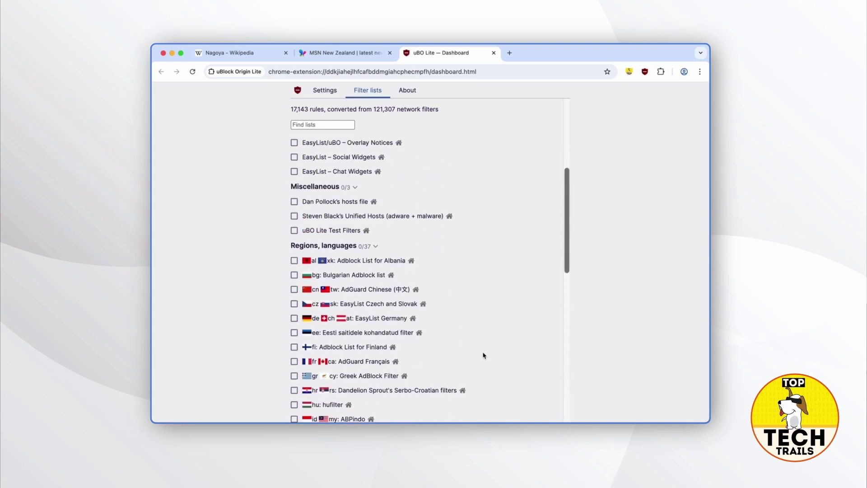
scroll(483, 355, "up", 2)
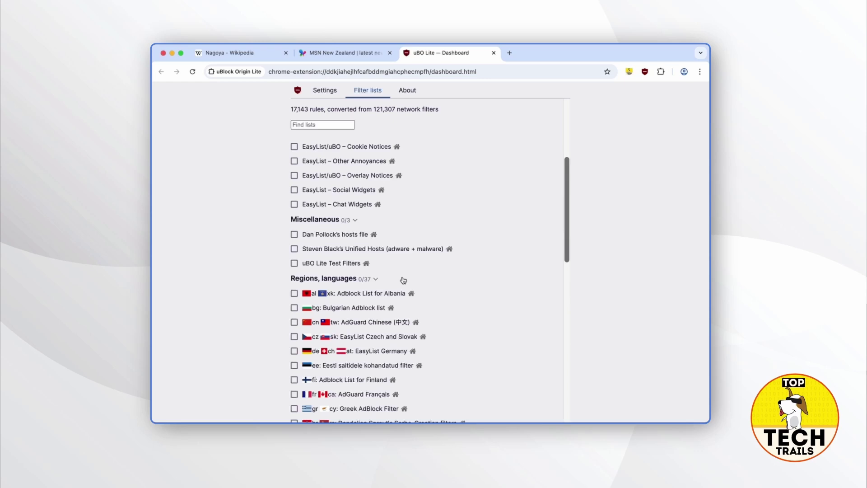
scroll(403, 280, "up", 4)
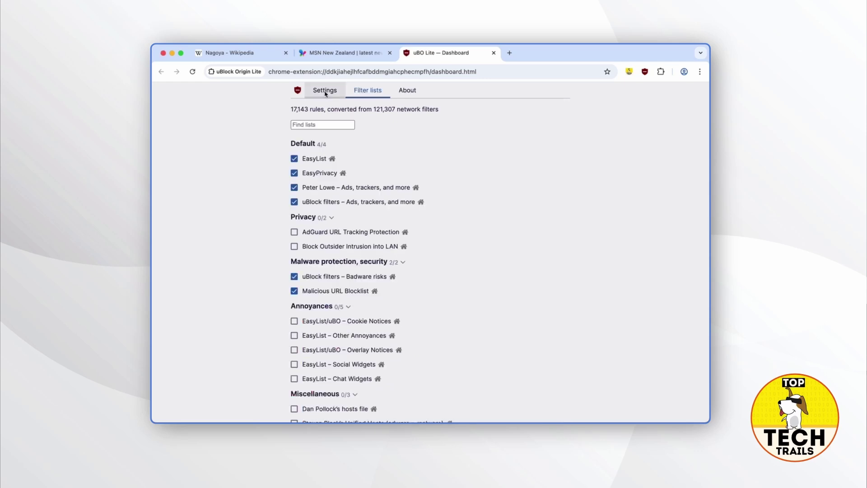
left_click(325, 93)
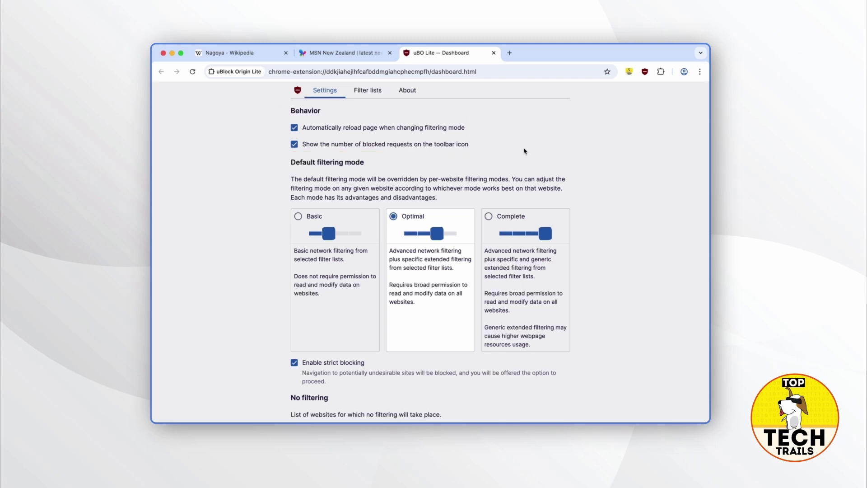
Scroll the Settings page to view the Basic, Optimal and Complete filtering modes
scroll(526, 148, "down", 1)
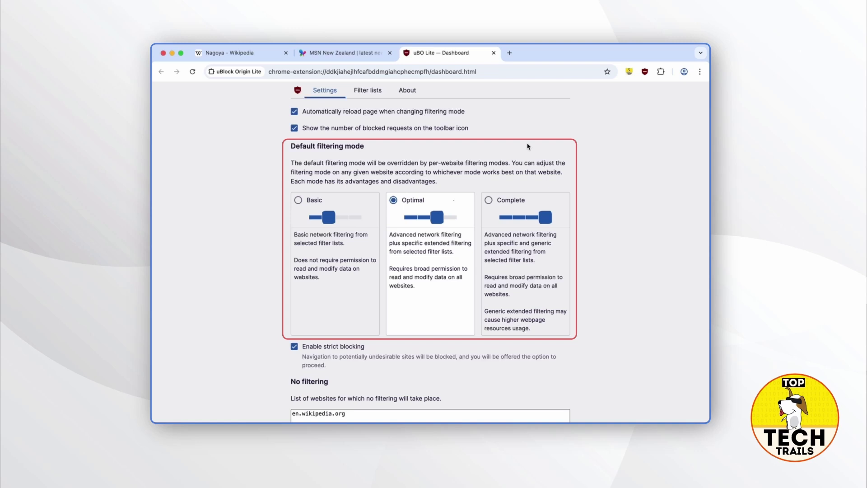
Set the default filtering mode to Complete and highlight its description and resource-usage warning
left_click(497, 268)
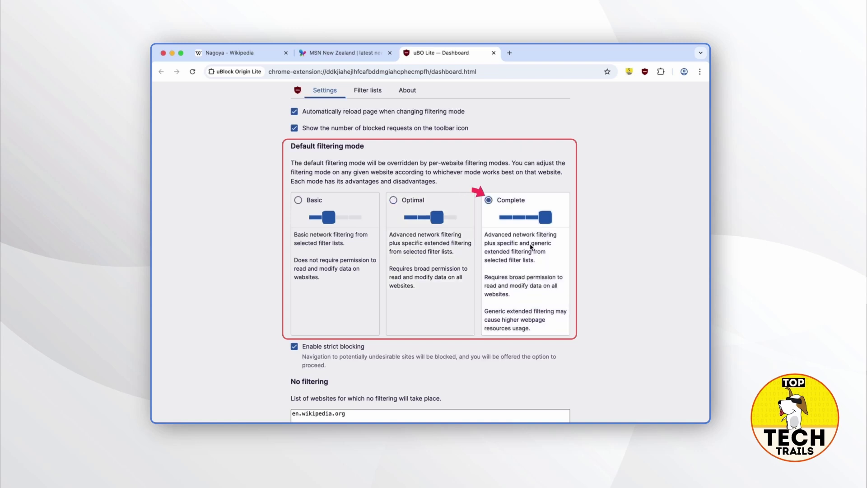
left_click_drag(520, 244, 531, 254)
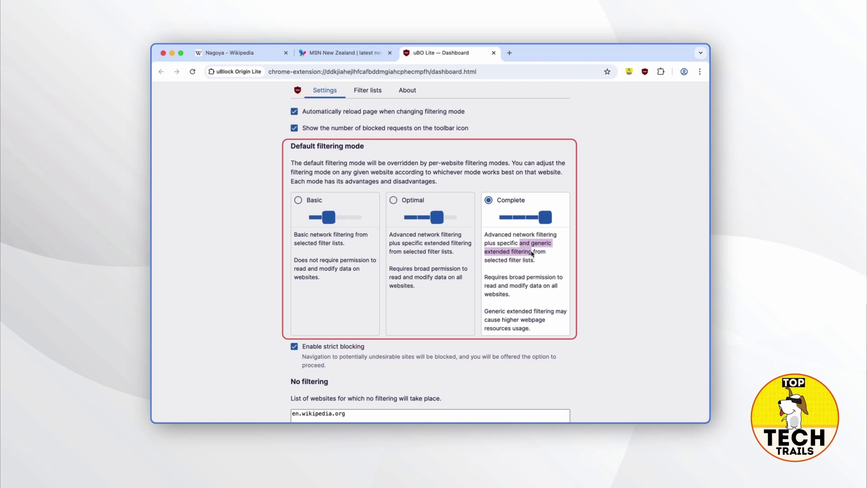
left_click(556, 294)
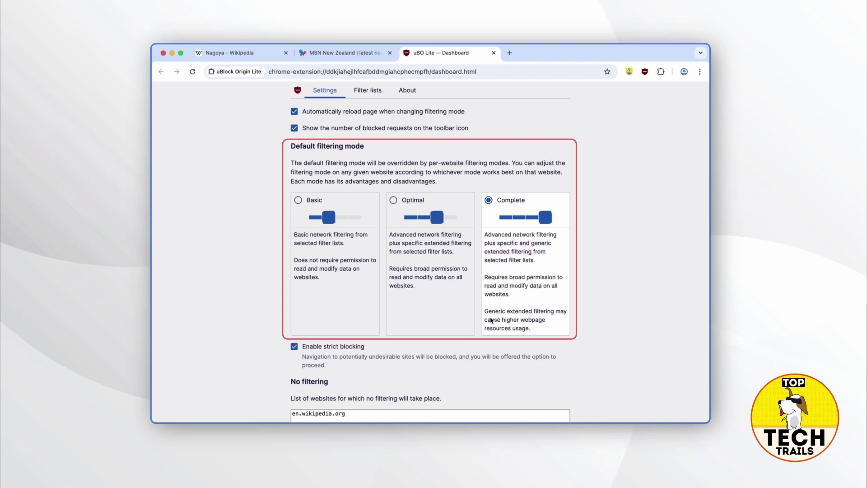
left_click_drag(484, 311, 527, 329)
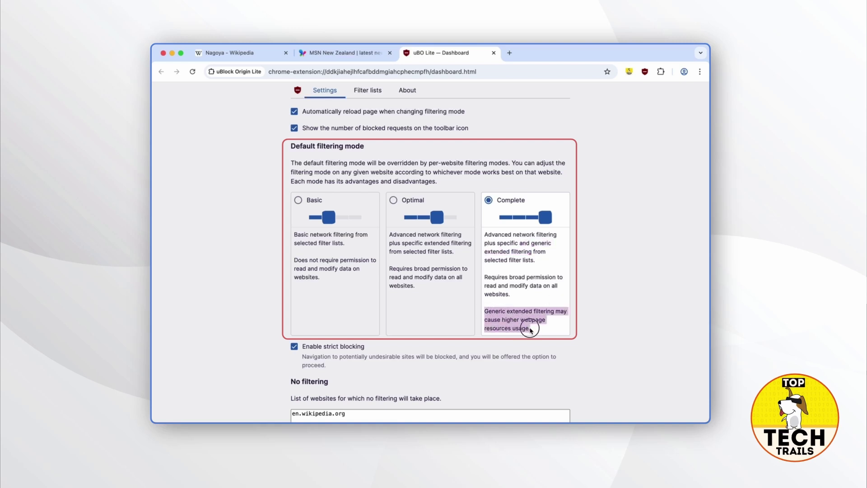
left_click(595, 322)
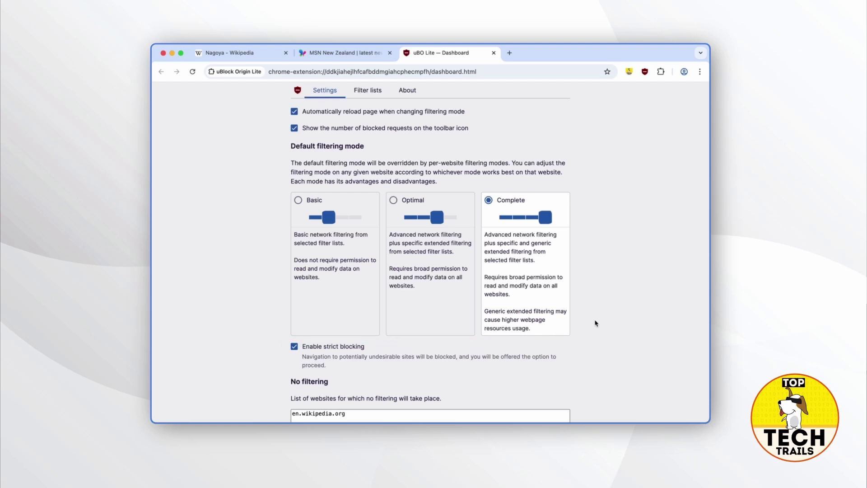
Scroll to No filtering and place the cursor in the en.wikipedia.org entry
scroll(369, 388, "down", 3)
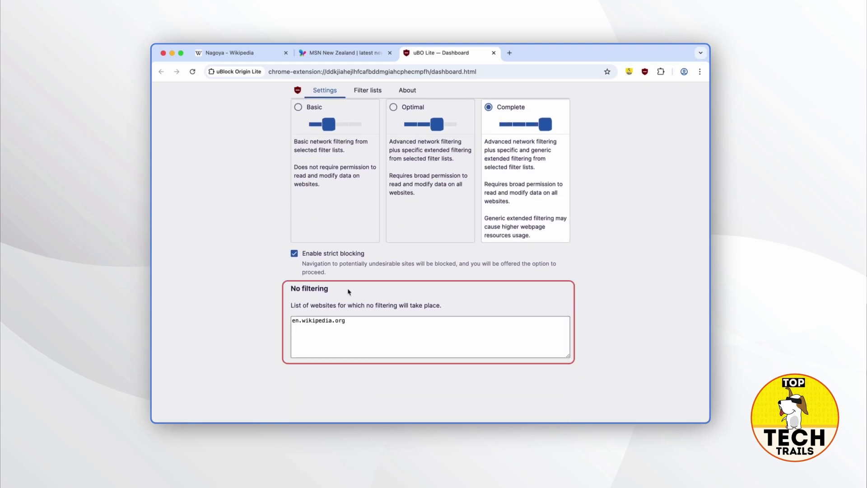
left_click(347, 321)
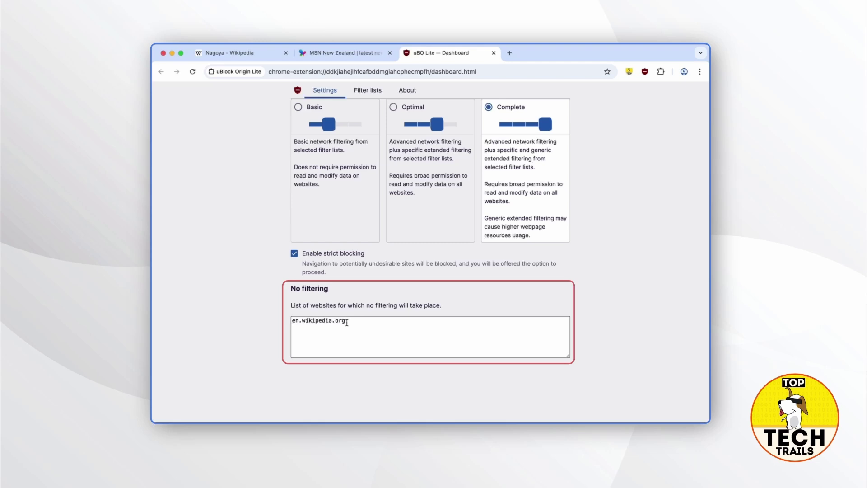
Select all text in the No filtering box with Cmd+A and delete en.wikipedia.org
key("super+a")
key("BackSpace")
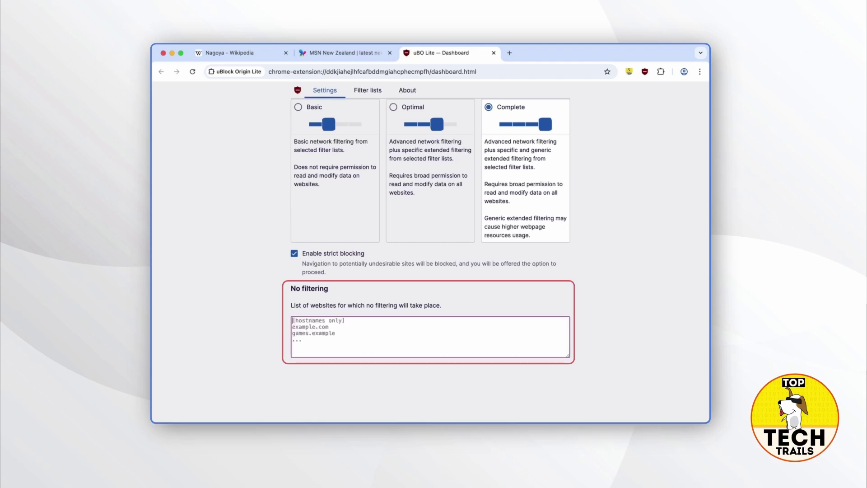